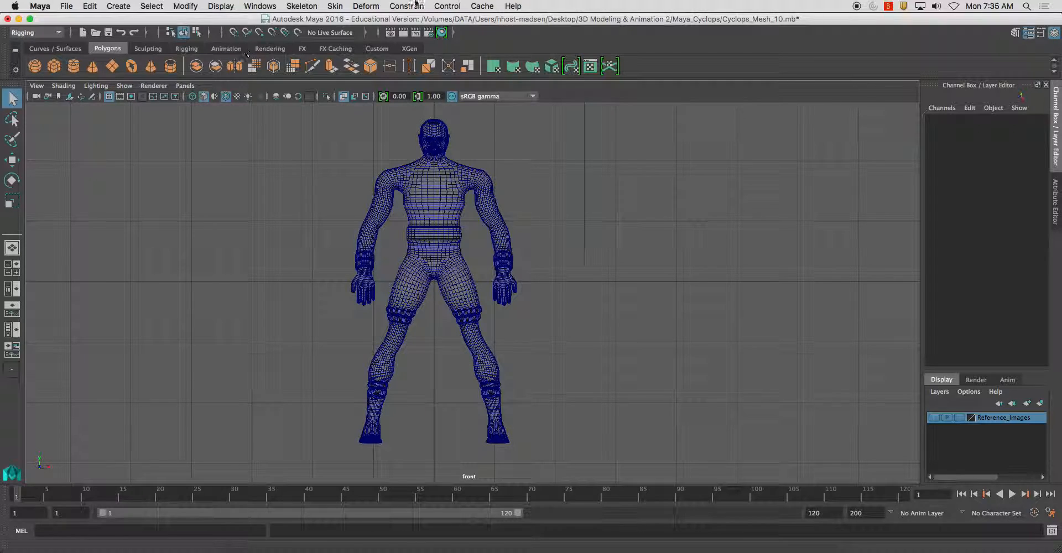
- Start the Joint tool and turn on wireframe-on-shaded display for the character in the side view
left_click(302, 6)
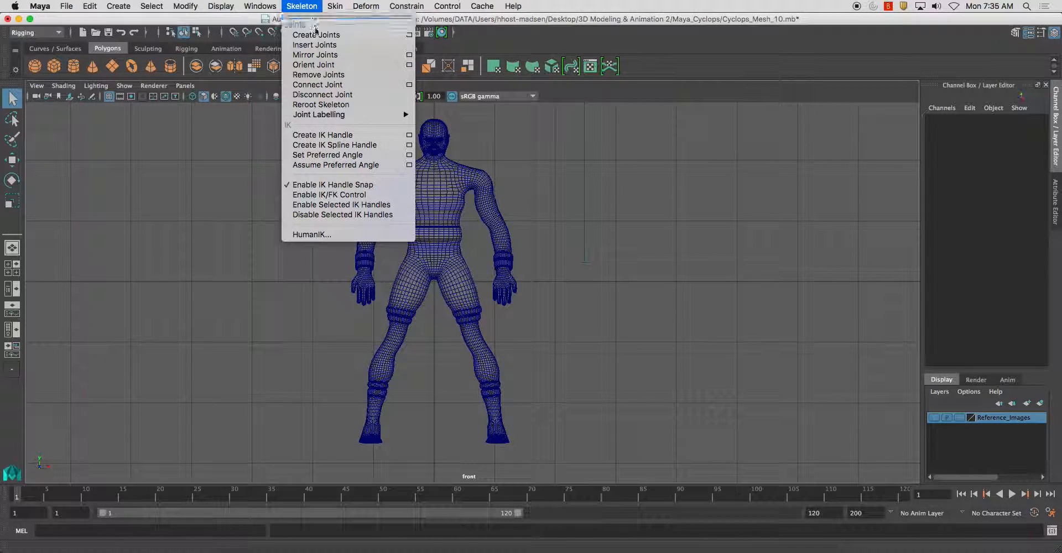
left_click(316, 34)
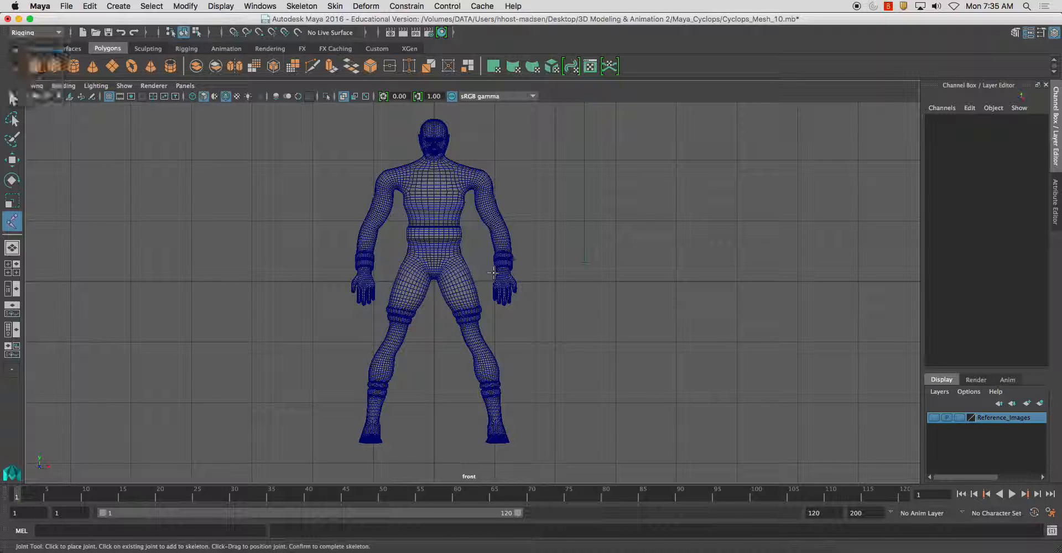
middle_click_drag(536, 280, 528, 259, "alt")
key("space")
key("space")
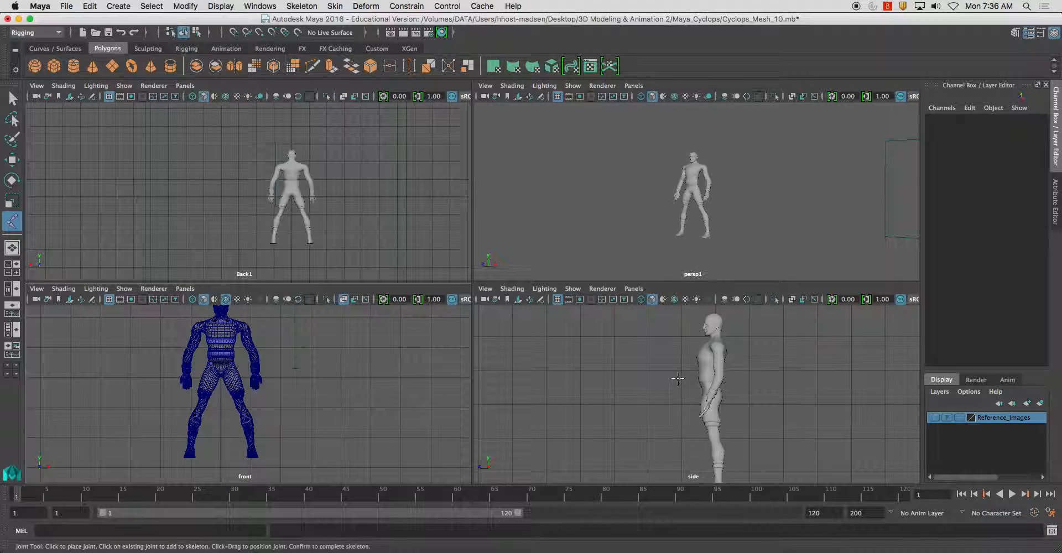
left_click(64, 85)
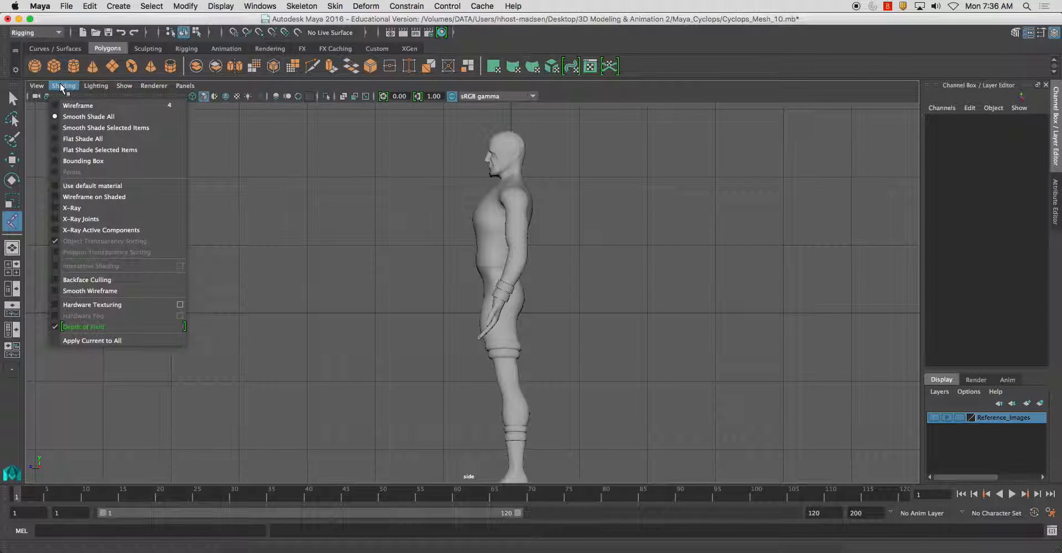
left_click(92, 197)
scroll(527, 338, "up", 8)
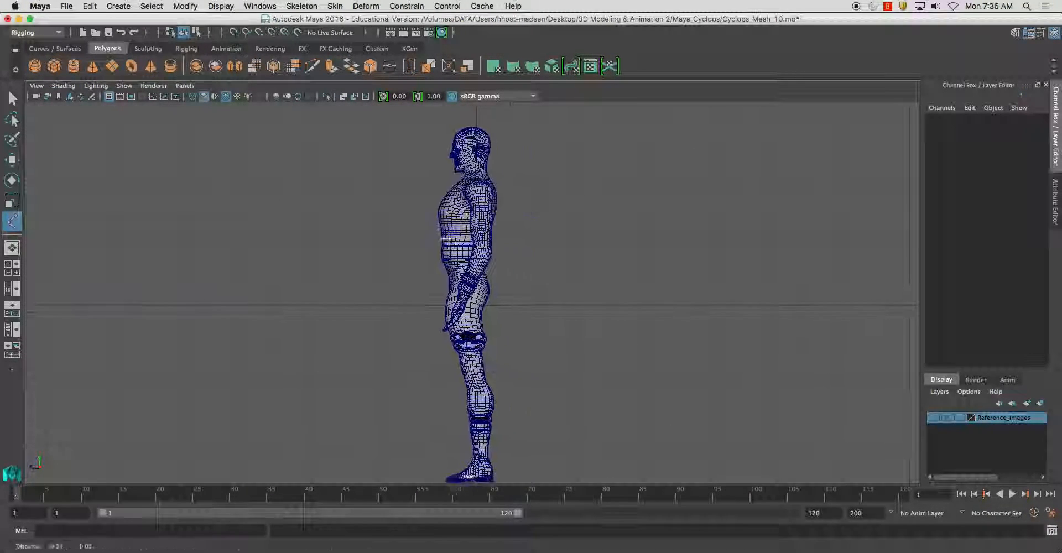
middle_click_drag(528, 338, 528, 380, "alt")
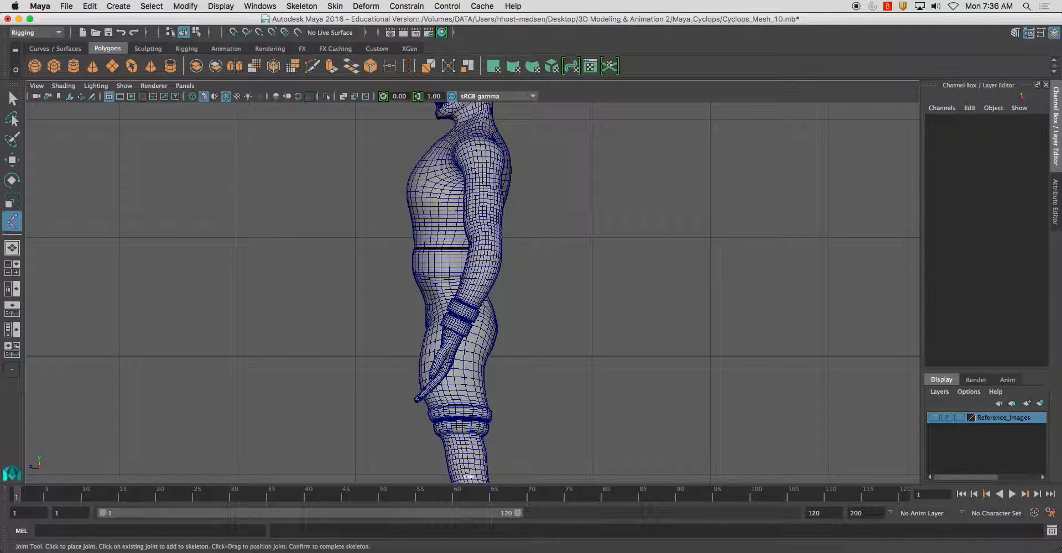
key("space")
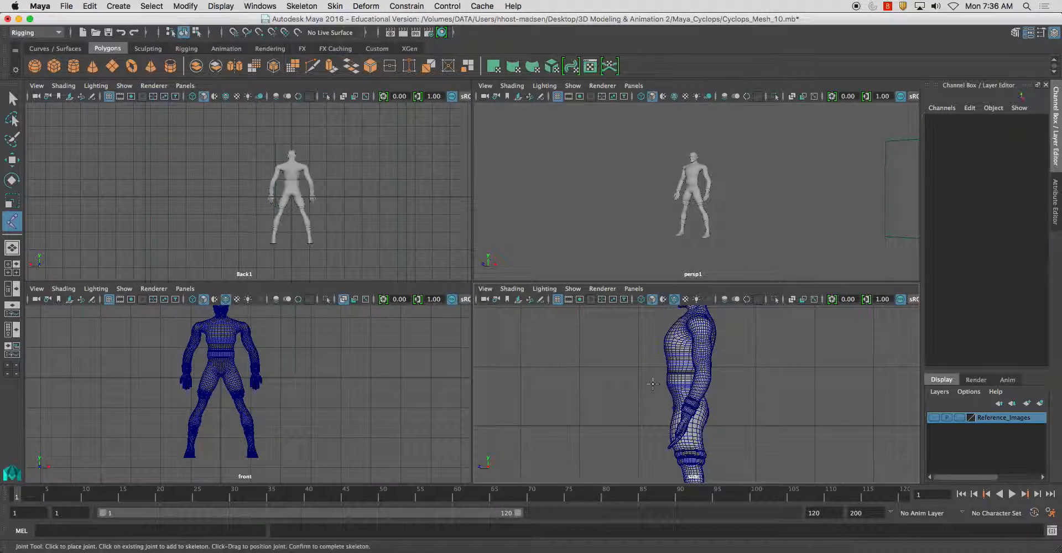
key("space")
scroll(471, 310, "up", 1)
scroll(471, 310, "up", 3)
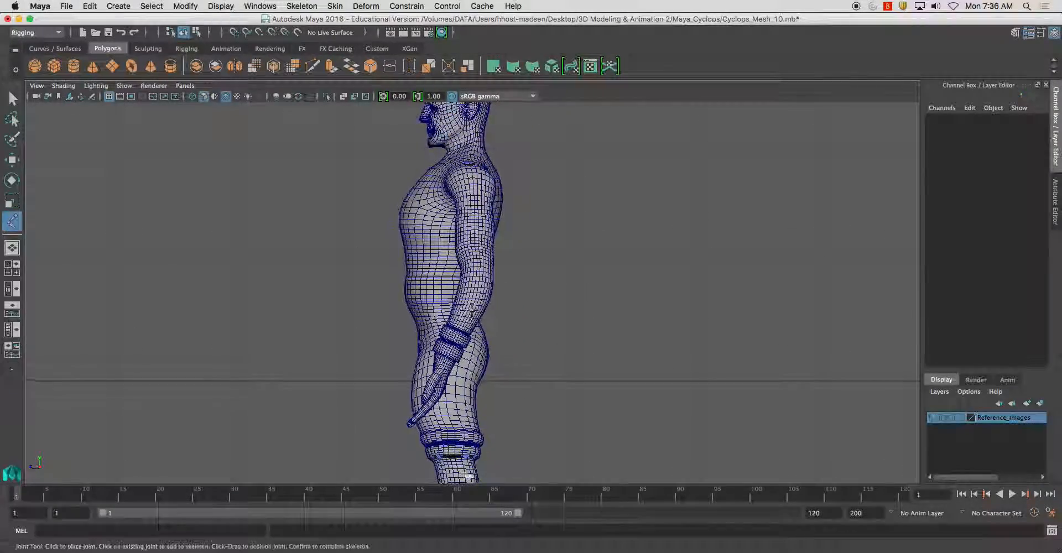
scroll(471, 311, "down", 5)
scroll(473, 332, "up", 3)
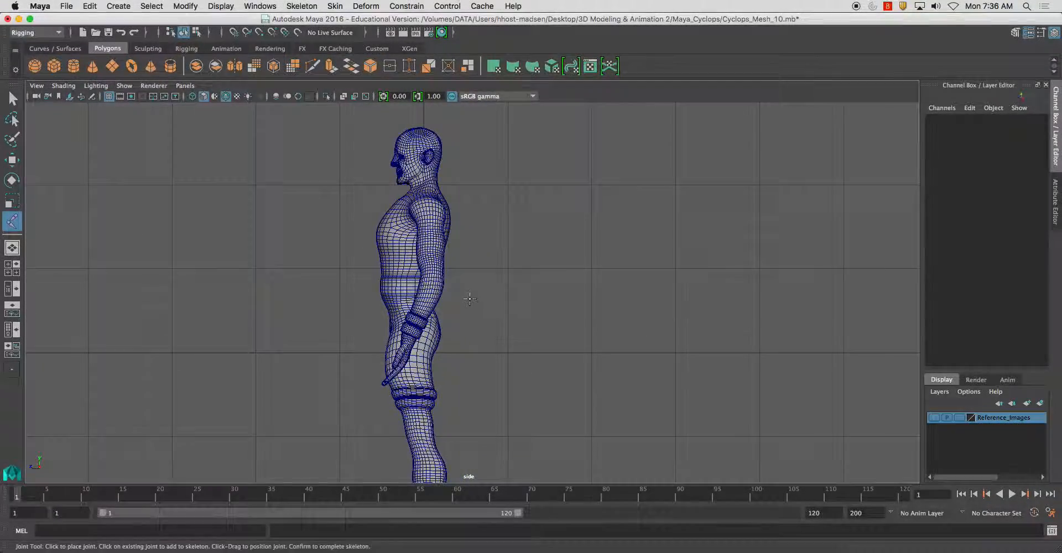
scroll(470, 299, "up", 3)
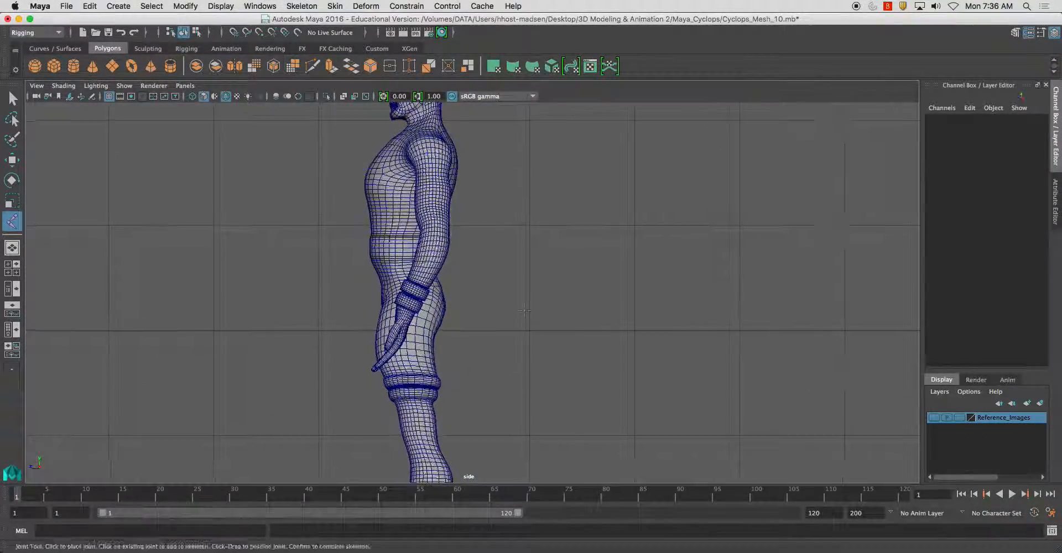
scroll(524, 311, "down", 2)
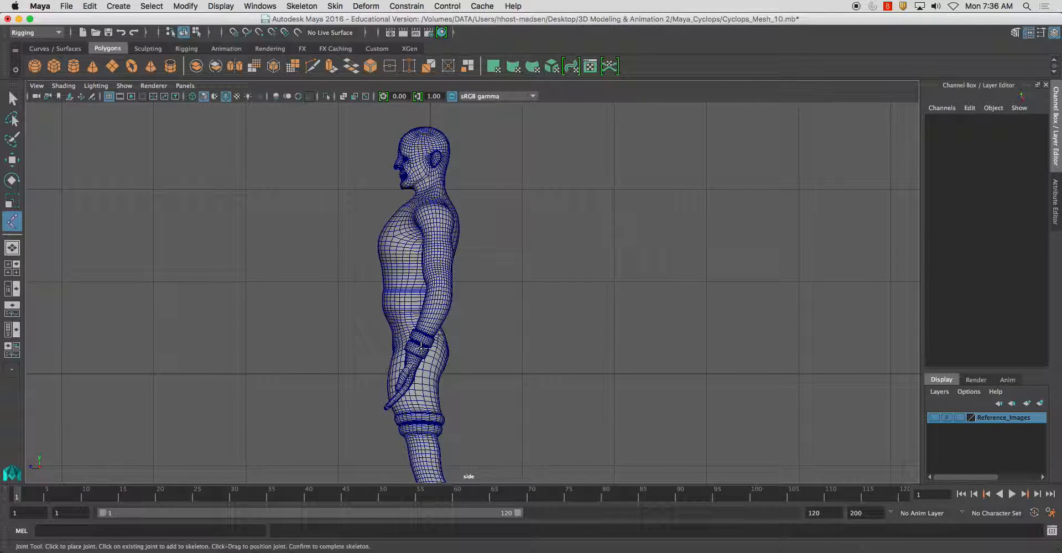
middle_click_drag(452, 347, 449, 351, "alt")
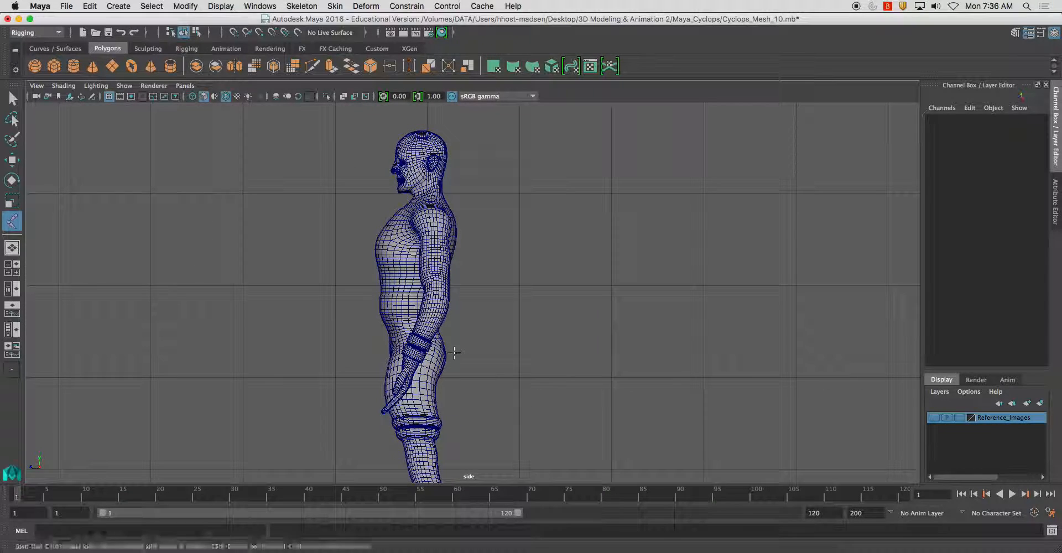
key("space")
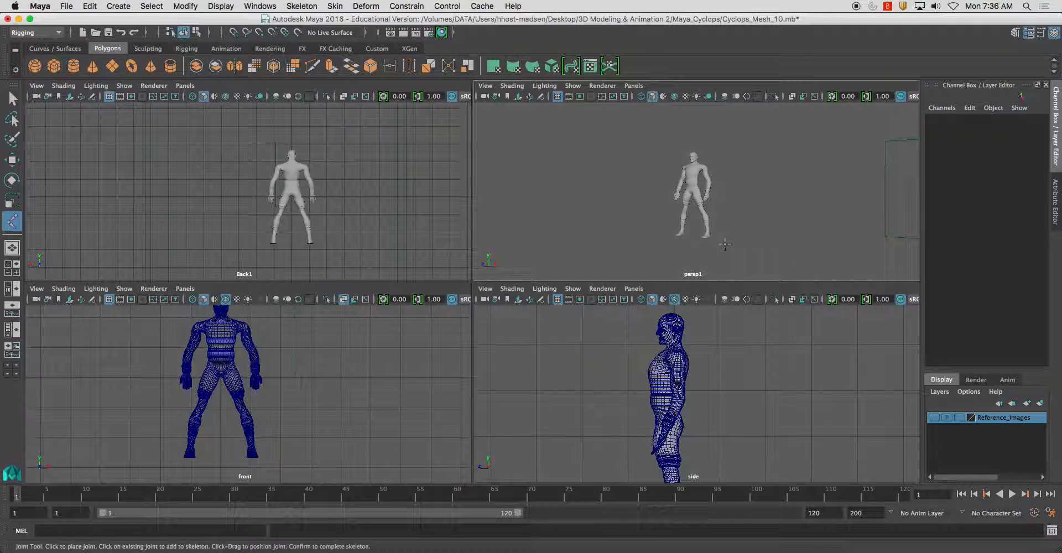
left_click_drag(617, 252, 562, 234, "alt")
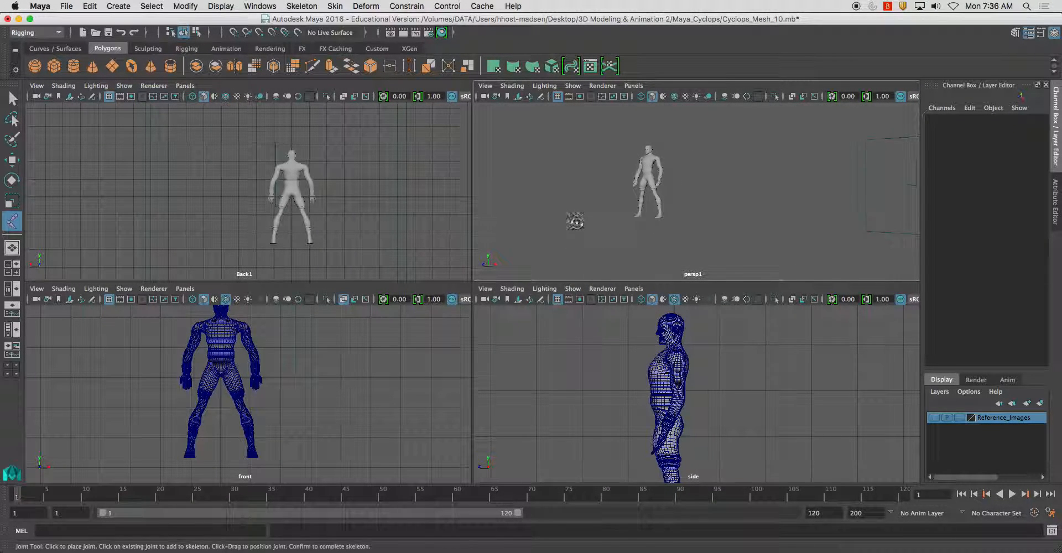
key("space")
scroll(562, 341, "up", 3)
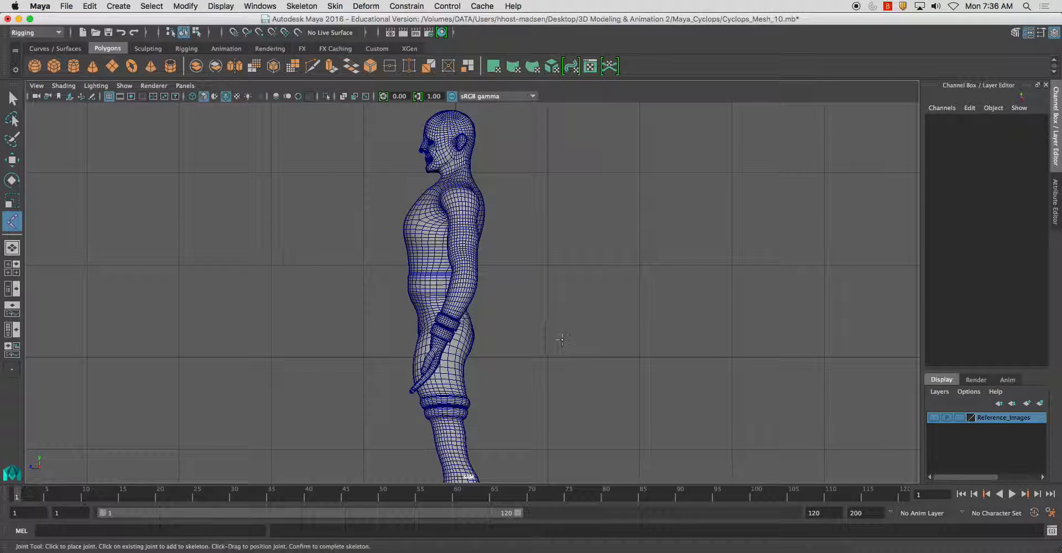
mouse_move(442, 322)
left_mouse_down()
mouse_move(396, 328)
mouse_move(446, 336)
left_mouse_up()
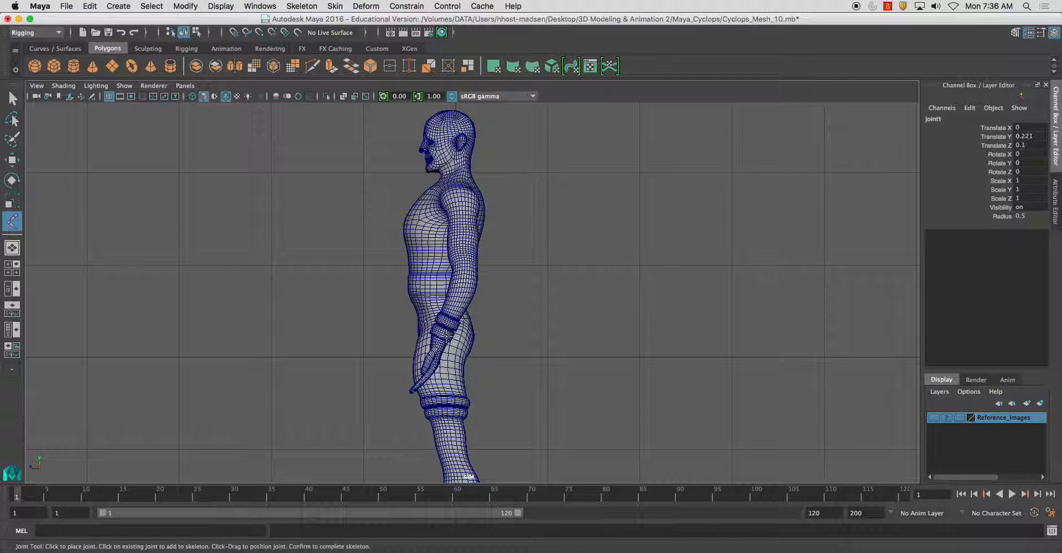
left_click_drag(436, 287, 433, 287)
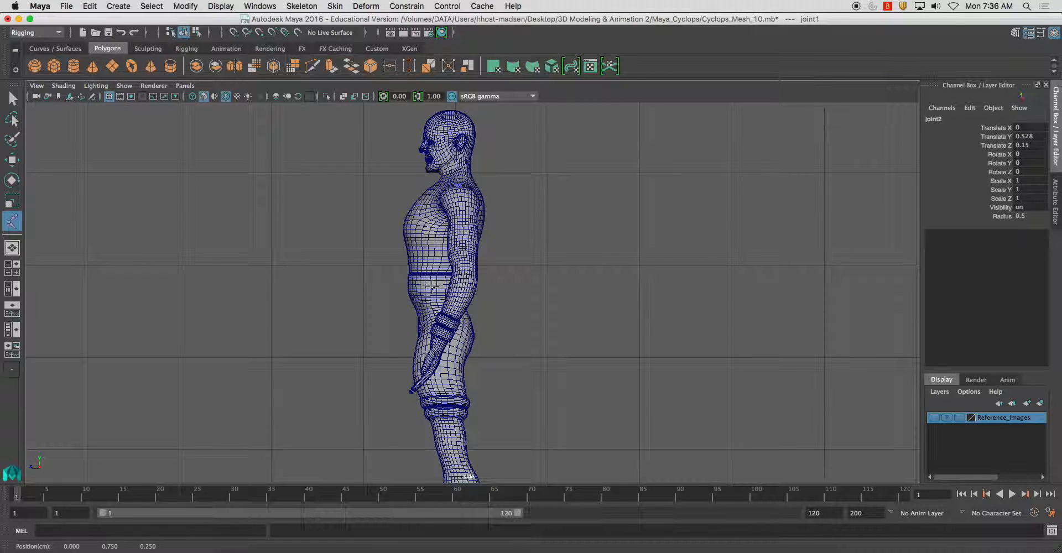
key("q")
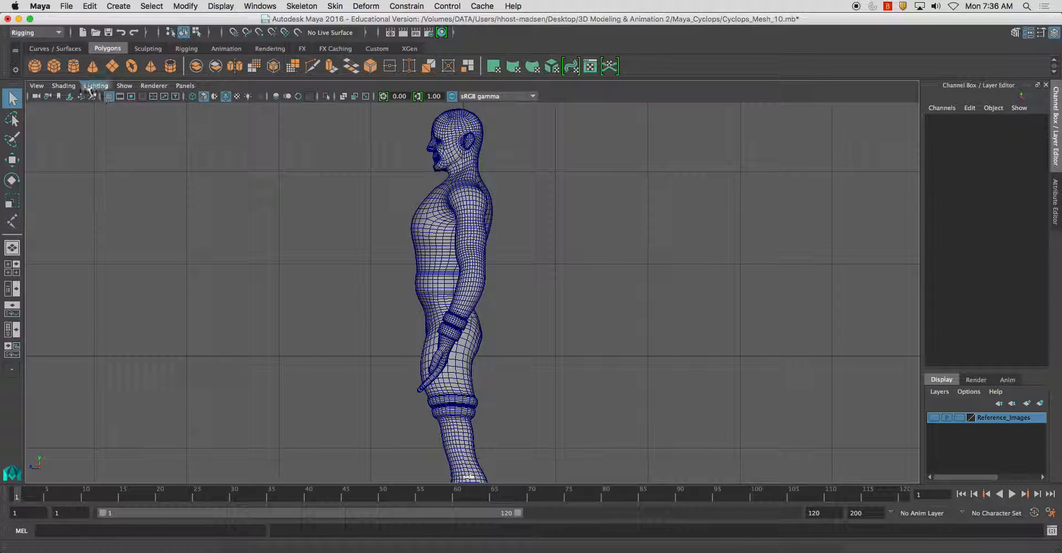
- Enable X-Ray Joints in the side view and set the joint display scale to 0.25
left_click(64, 86)
left_click(88, 219)
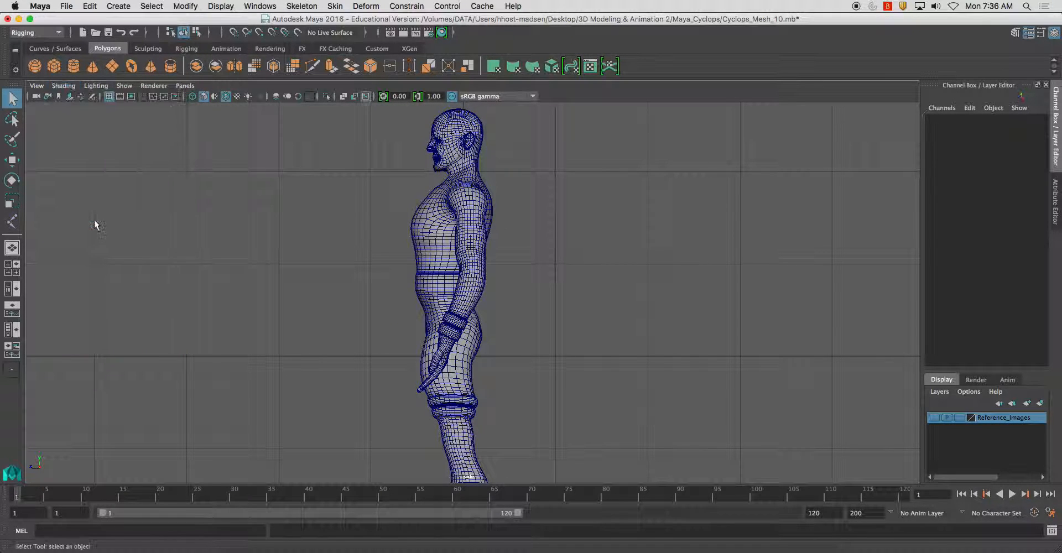
left_click(185, 6)
mouse_move(227, 4)
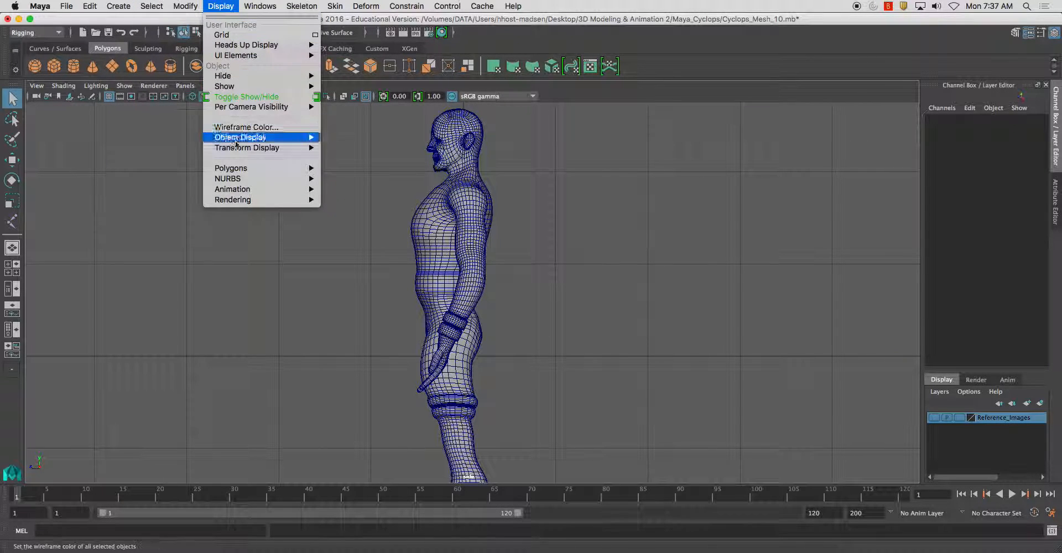
mouse_move(257, 190)
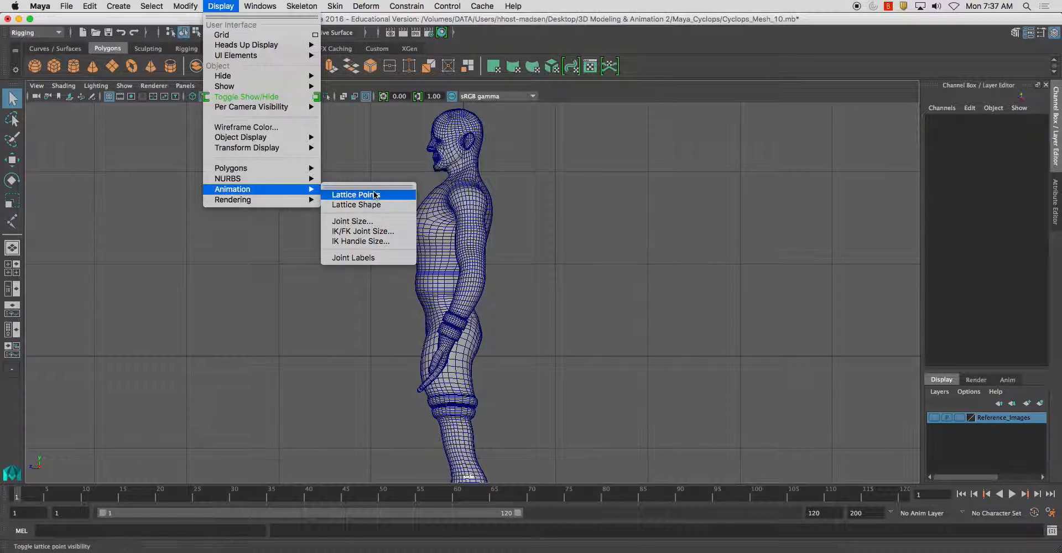
left_click(372, 222)
double_click(375, 223)
type(".25")
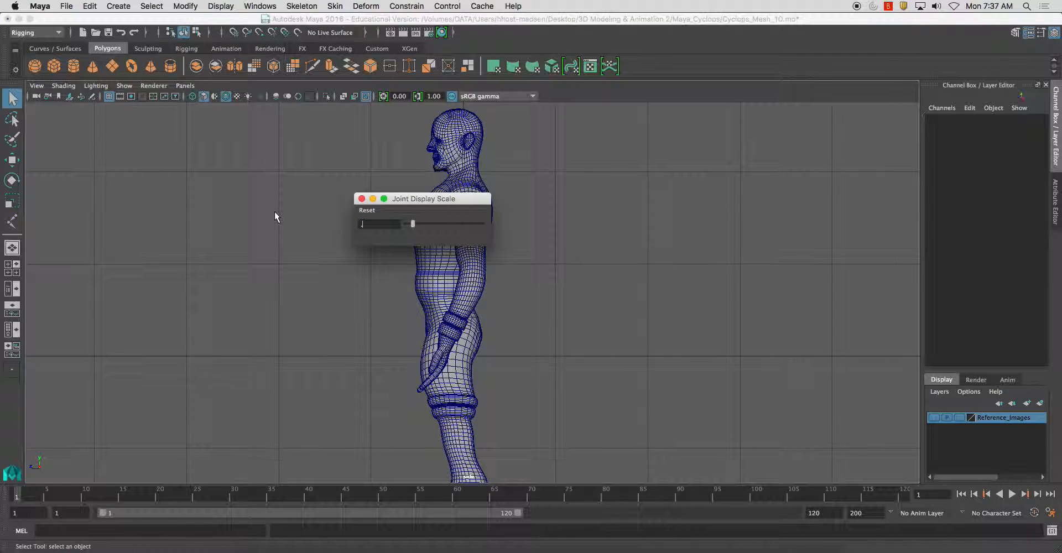
left_click(362, 199)
- Create a joint chain in the side view from the pelvis up through the waist and chest to the base of the neck
left_click(13, 221)
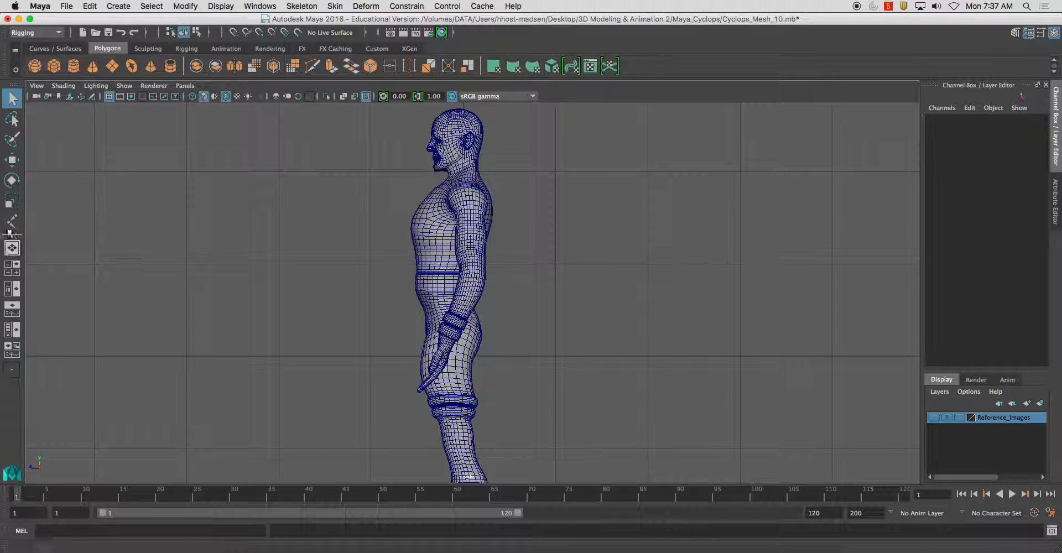
left_click(296, 6)
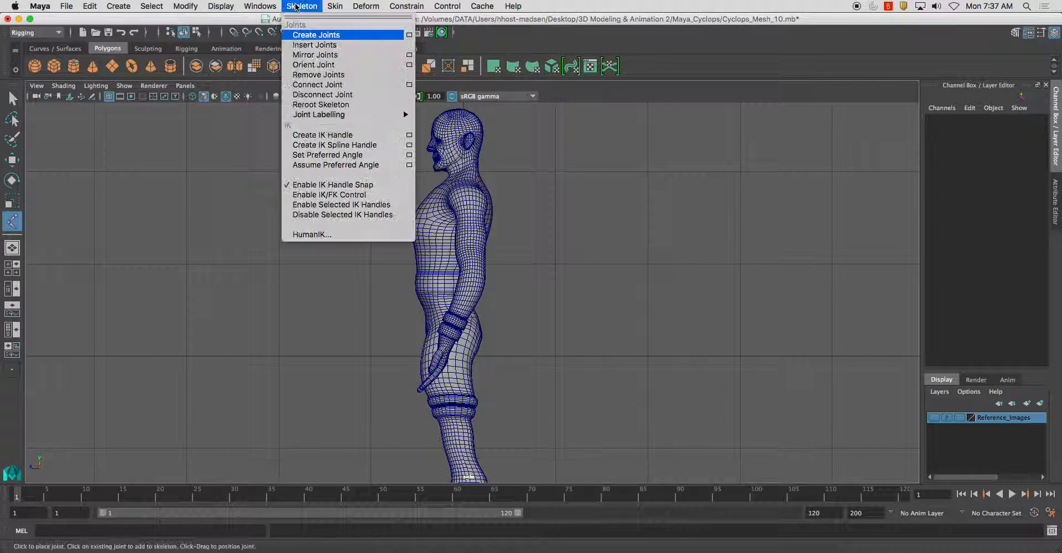
left_click(316, 34)
left_click(438, 321)
left_click_drag(437, 321, 442, 299)
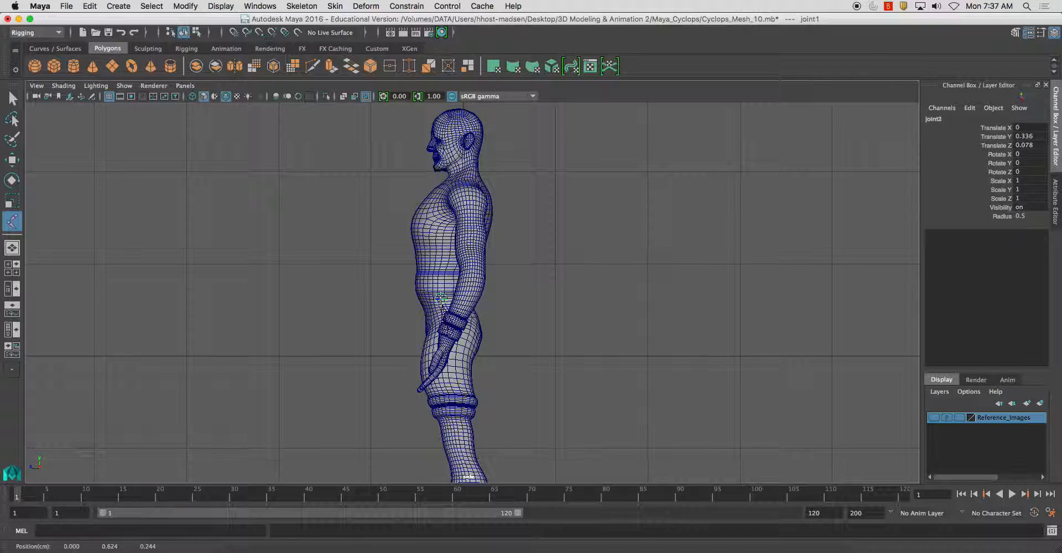
left_click(440, 272)
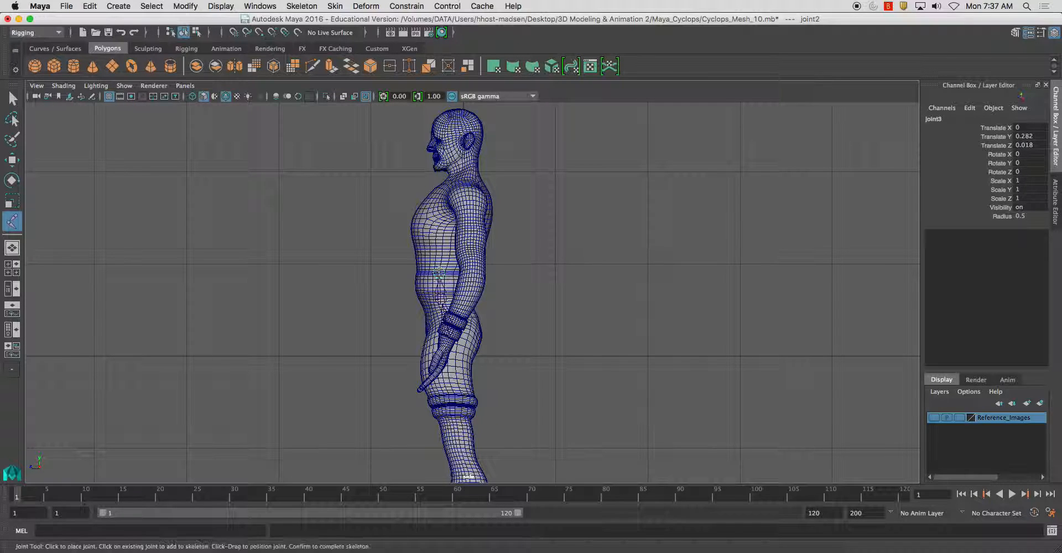
left_click(441, 237)
left_click_drag(440, 238, 466, 178)
- Extend the spine chain with a joint in the upper neck, just below the ear
right_click_drag(354, 116, 395, 115, "alt")
middle_click_drag(396, 115, 377, 233, "alt")
right_click_drag(330, 233, 376, 233, "alt")
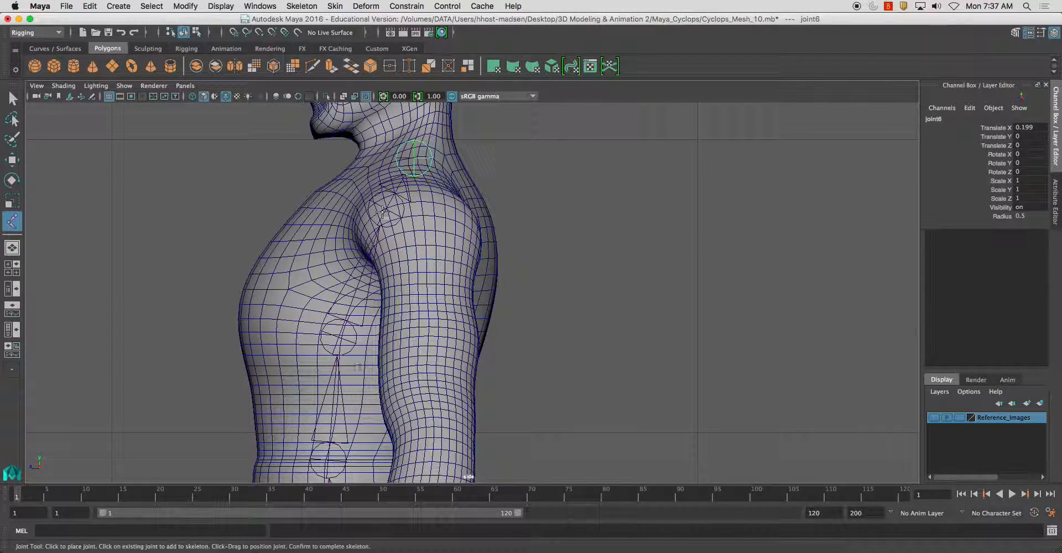
middle_click_drag(369, 445, 378, 331, "alt")
right_click_drag(378, 332, 382, 275, "alt")
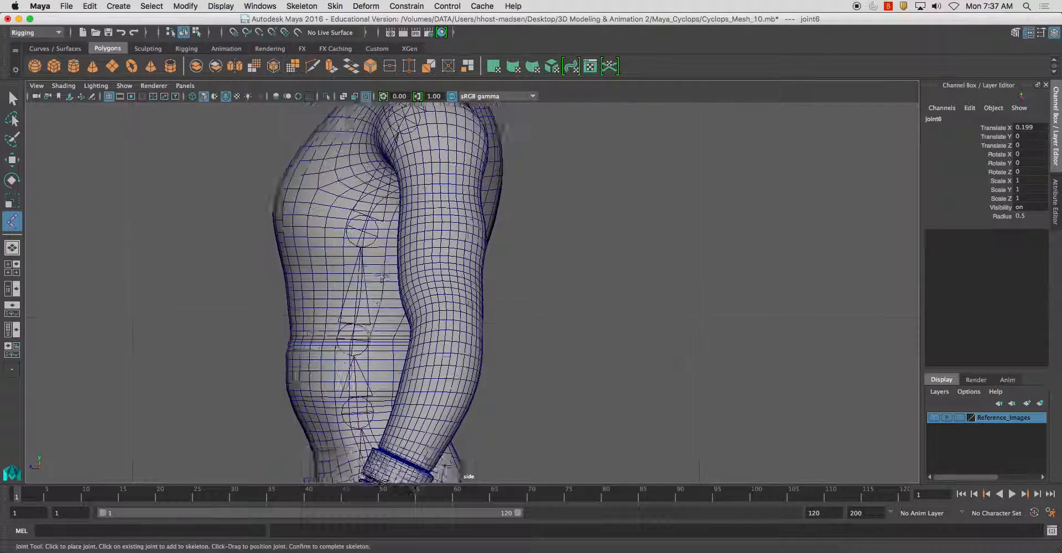
middle_click_drag(382, 276, 362, 465, "alt")
right_click_drag(363, 465, 420, 259, "alt")
middle_click_drag(420, 258, 411, 270, "alt")
left_click(411, 243)
left_click_drag(410, 244, 410, 252)
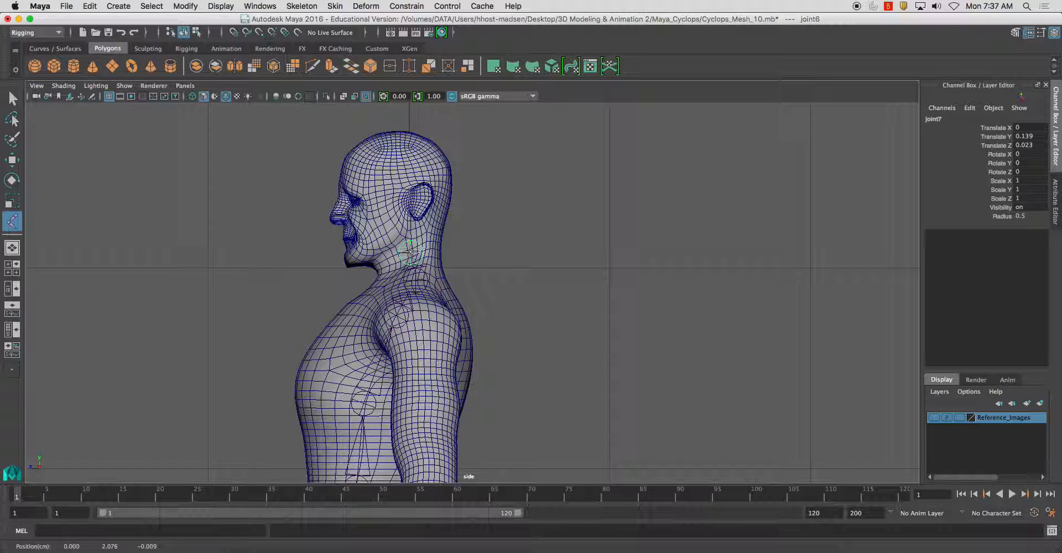
- Add head joints behind the jaw, at the back of the skull and at the top of the forehead, and complete the chain
left_click(398, 235)
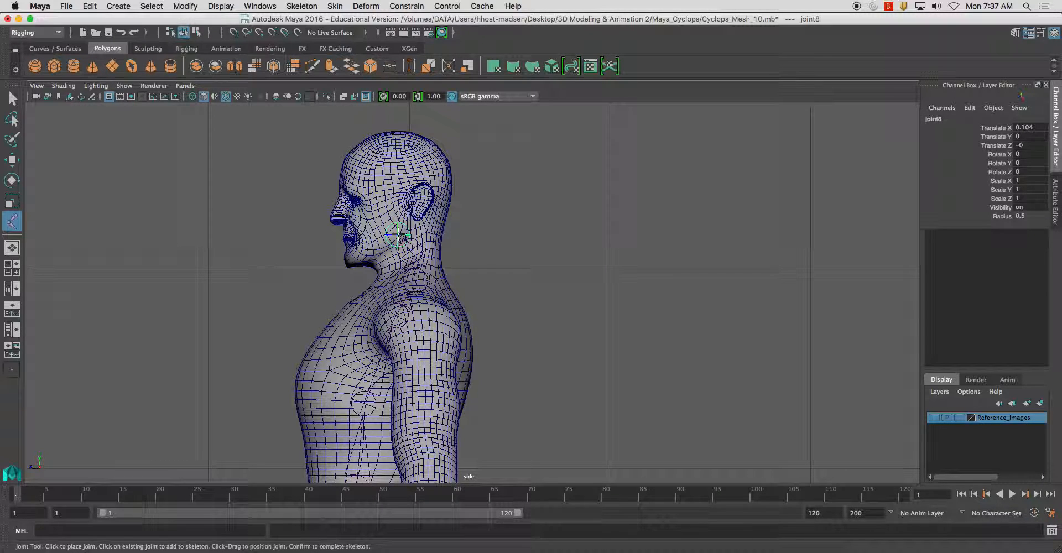
left_click_drag(424, 188, 436, 178)
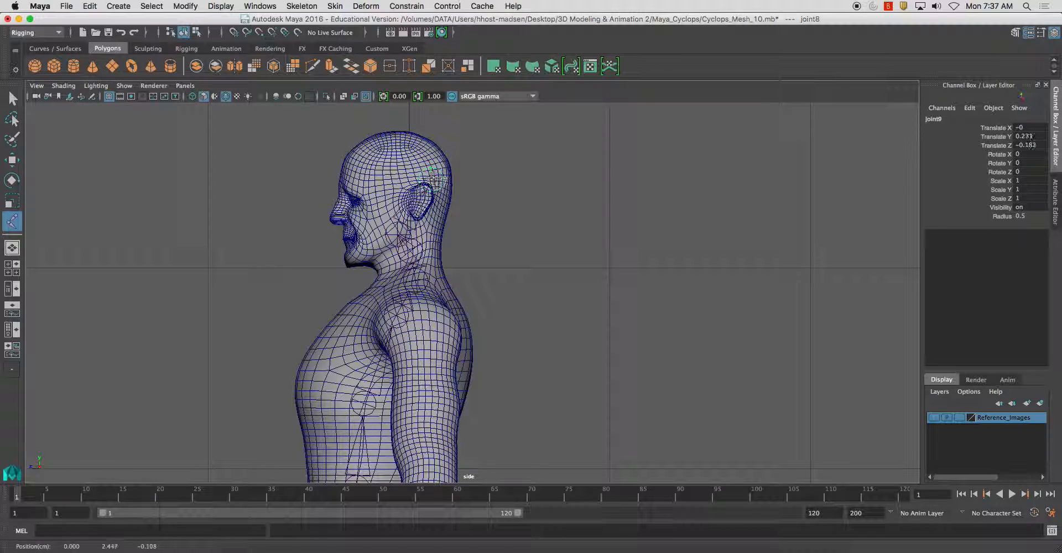
left_click_drag(367, 155, 369, 141)
key("Return")
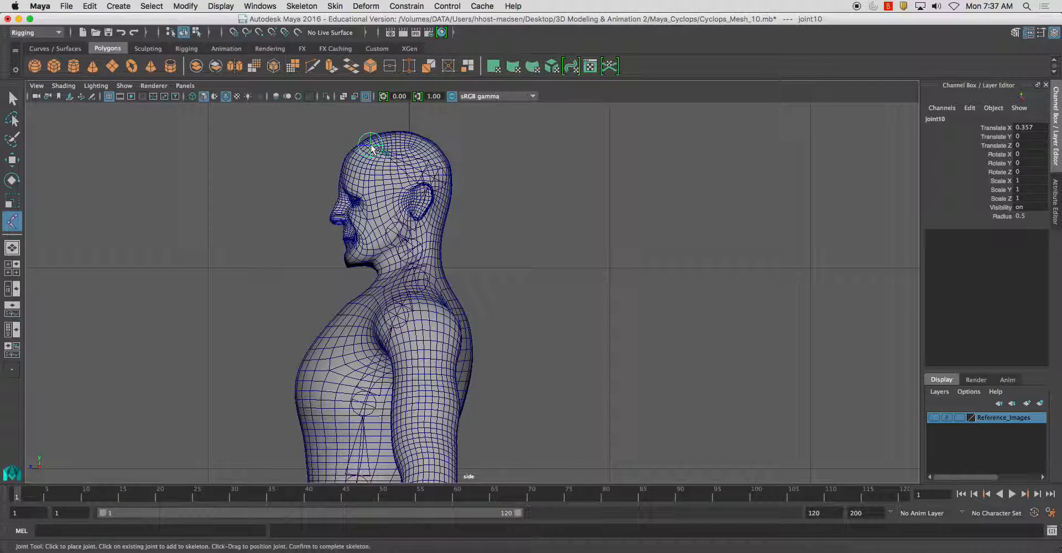
- Set the joint display scale to 0.1
left_click(176, 5)
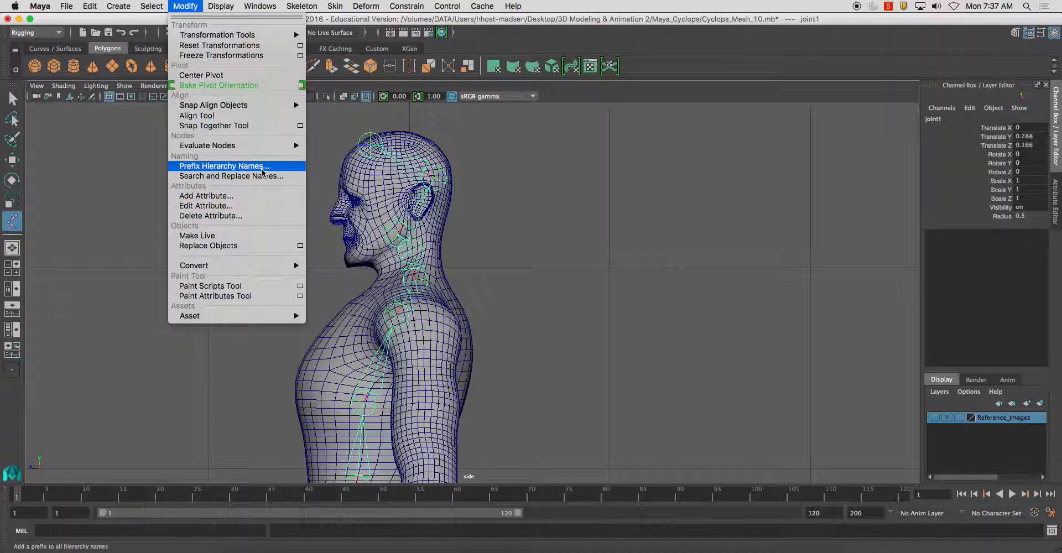
left_click(220, 5)
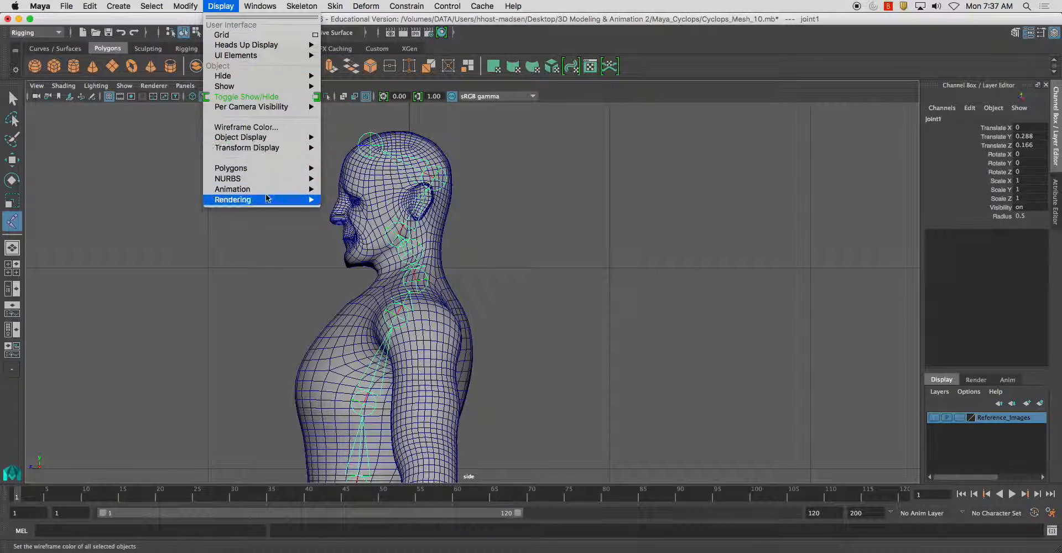
mouse_move(260, 190)
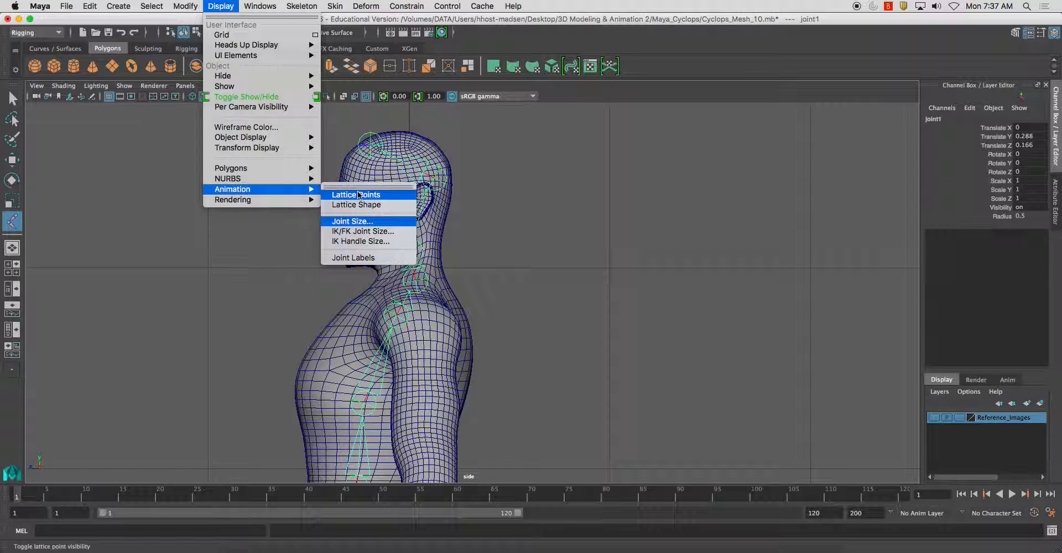
left_click(366, 221)
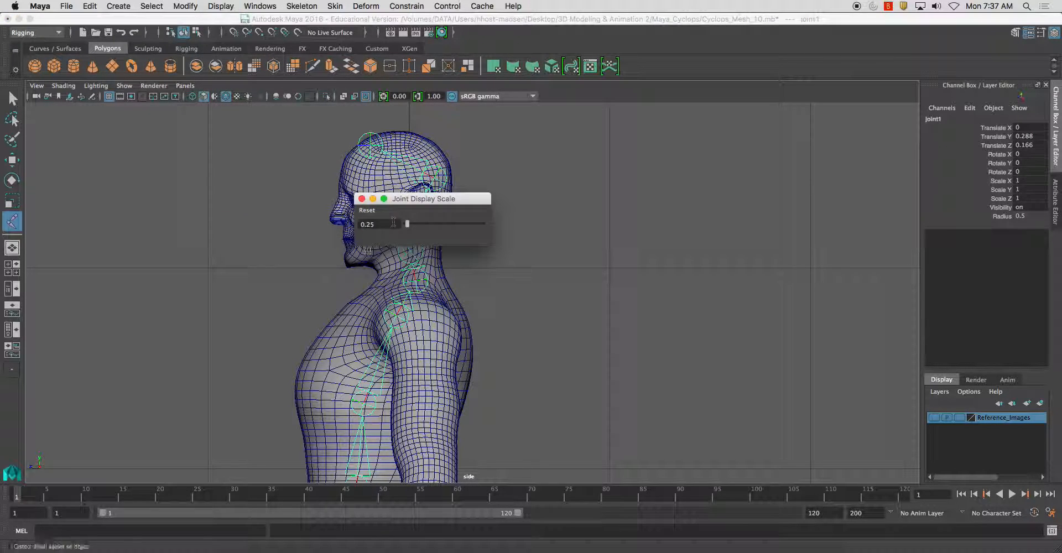
type(".1")
key("Return")
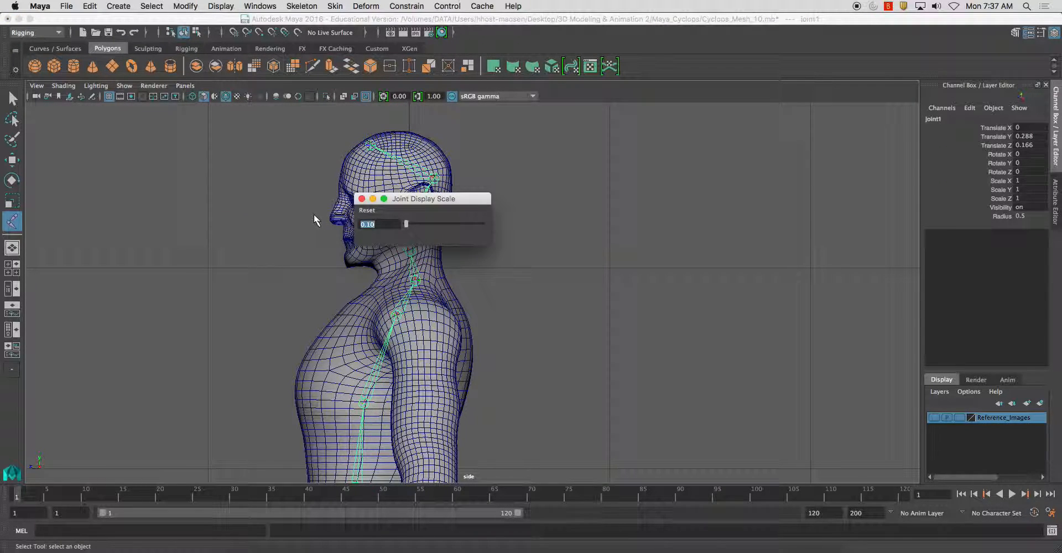
left_click(361, 199)
- Raise the joint at the base of the neck slightly, leaving the joints above it in place
scroll(476, 275, "up", 4)
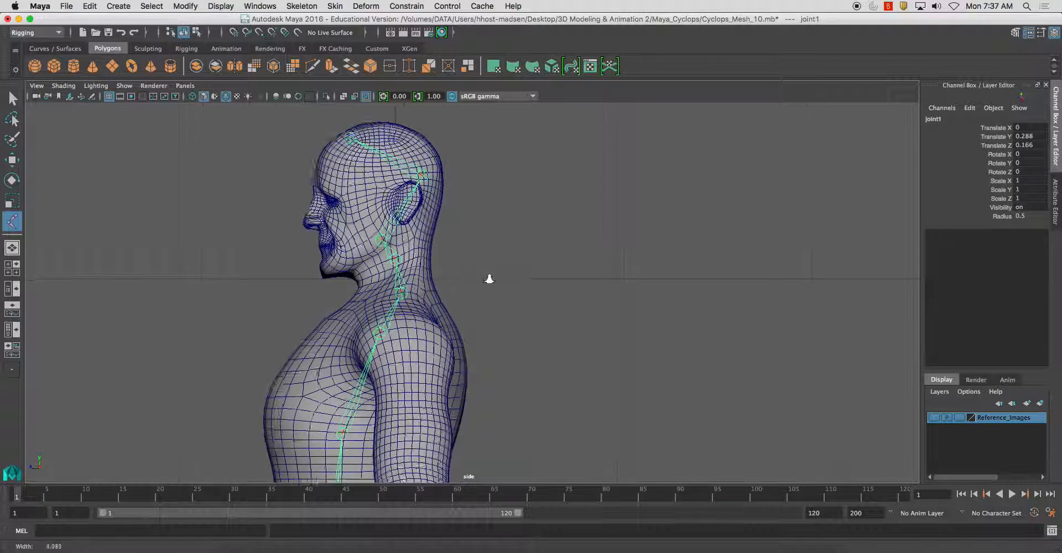
left_click(408, 290)
scroll(407, 290, "down", 1)
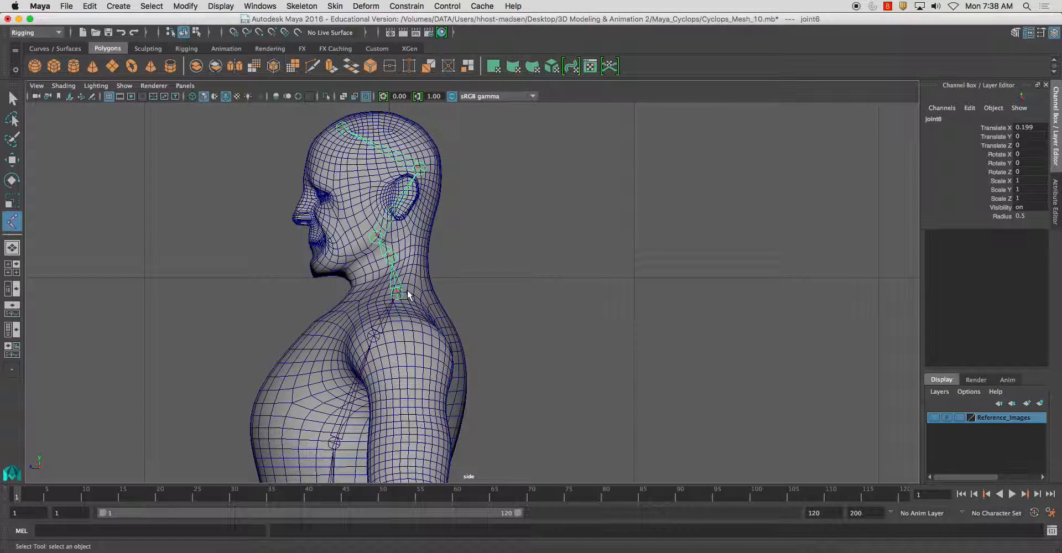
key("w")
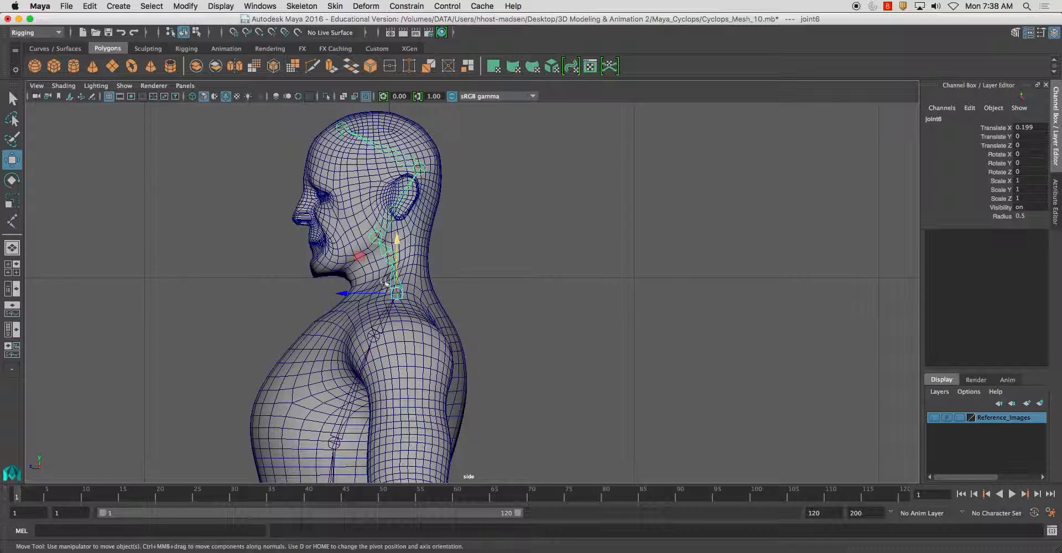
left_click_drag(400, 297, 398, 251)
key("z")
key("e")
key("w")
key("z")
left_click_drag(398, 282, 396, 224)
- Fine-tune the positions of the upper neck joint and the joint behind the jaw
left_click(392, 256)
left_click(391, 257)
left_click_drag(391, 257, 391, 253)
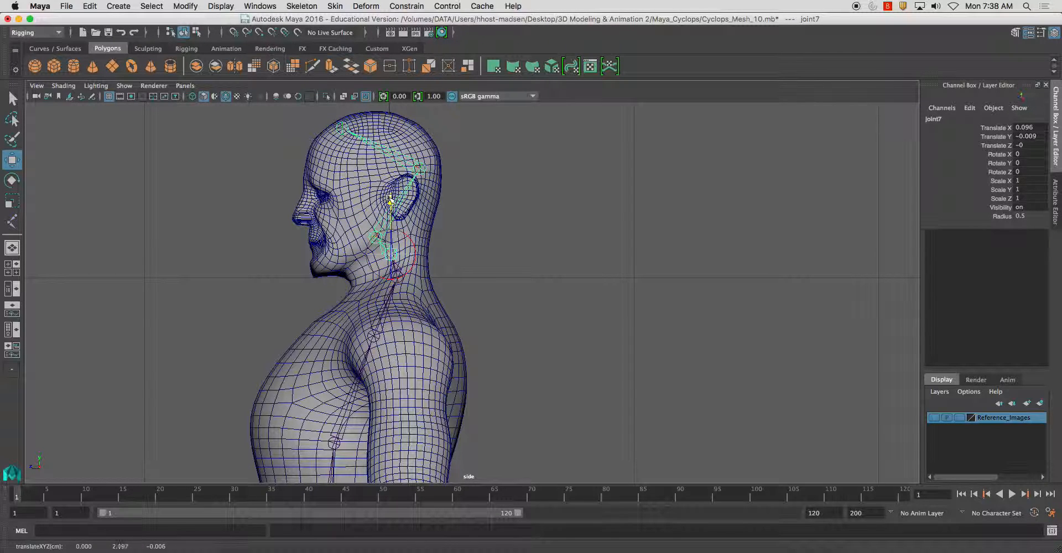
left_click(463, 218)
left_click(376, 238)
left_click_drag(375, 184, 376, 187)
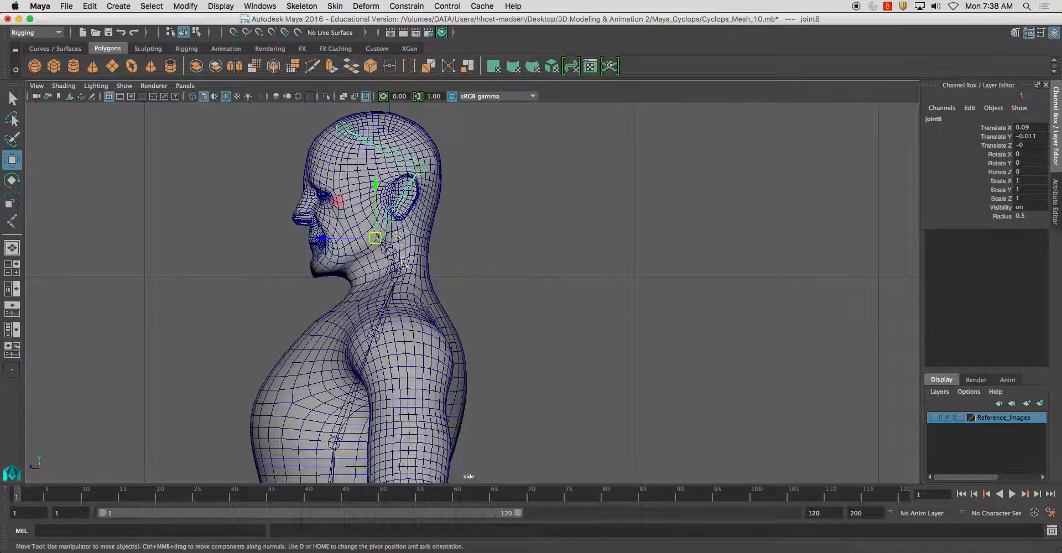
- Shift the shoulder-level spine joint slightly forward without moving the neck joints above it
left_click(373, 335)
left_click_drag(318, 335, 313, 335)
key("d")
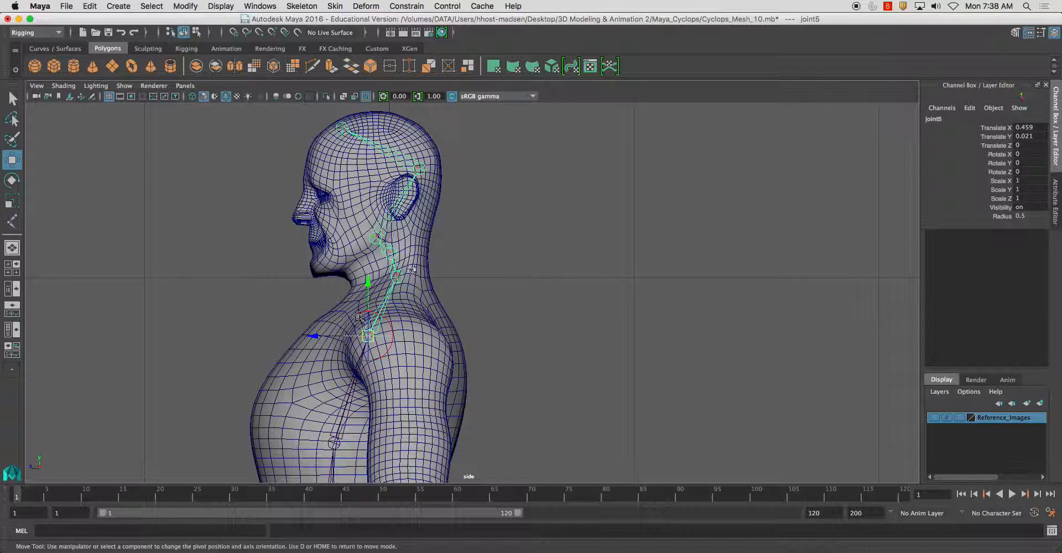
- Move the joint at the back of the skull down and forward to just above the ear, keeping the forehead joint in place
scroll(412, 212, "down", 1)
middle_click_drag(418, 223, 416, 264, "alt")
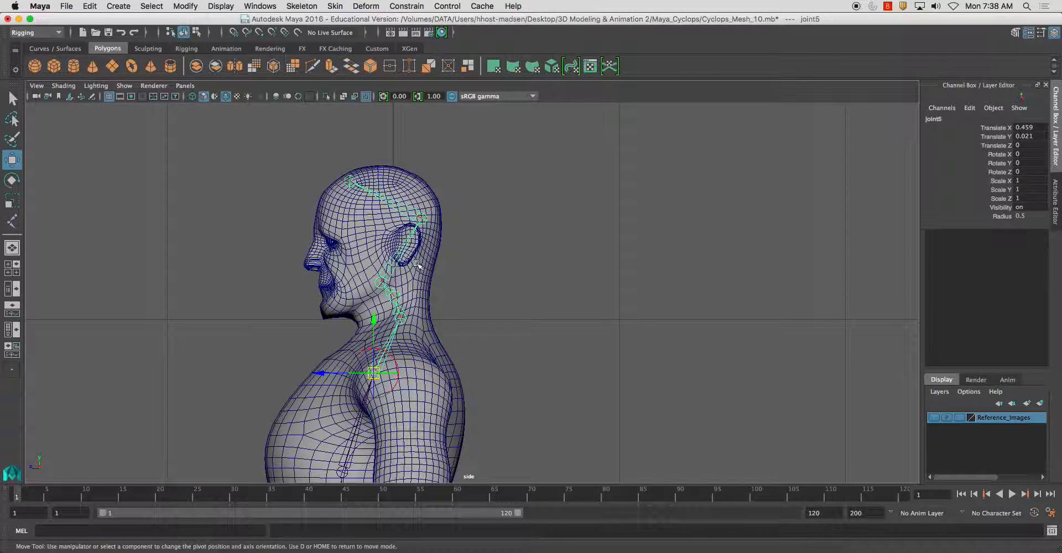
left_click(423, 217)
key("d")
left_click_drag(421, 167, 422, 171)
key("super+z")
key("d")
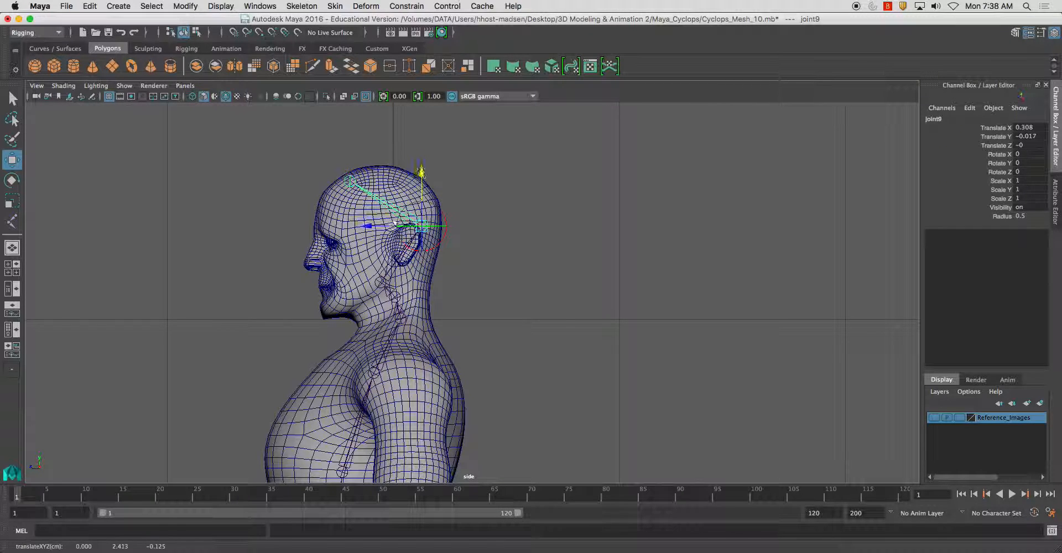
left_click_drag(371, 227, 382, 230)
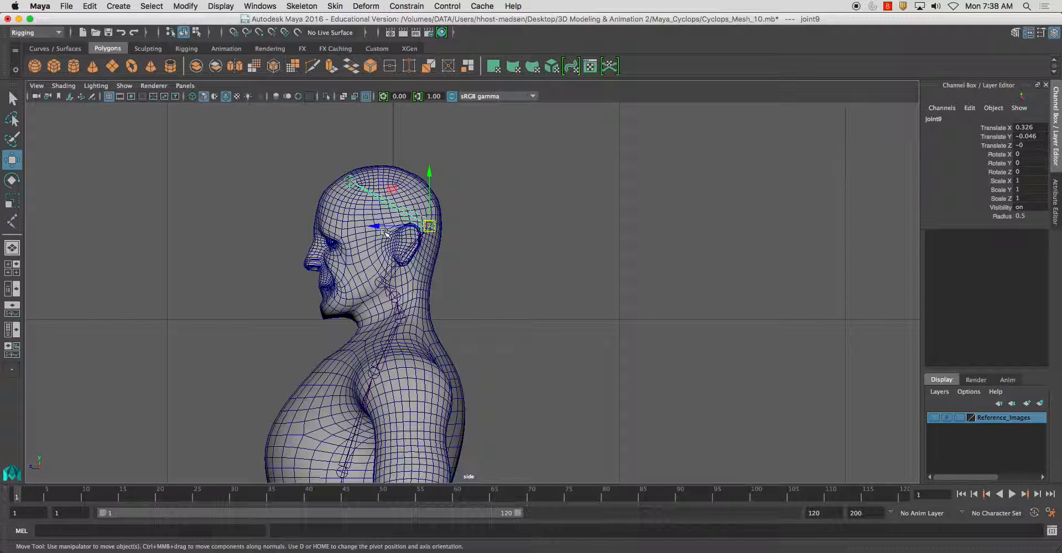
left_click_drag(384, 232, 353, 227)
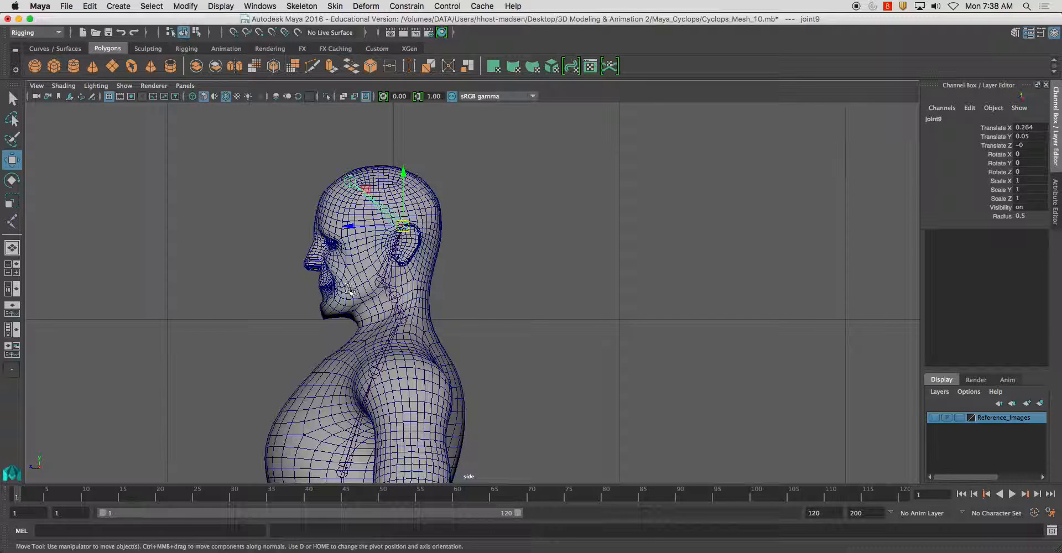
- Create a separate single joint inside the chin in the side view
left_click(301, 6)
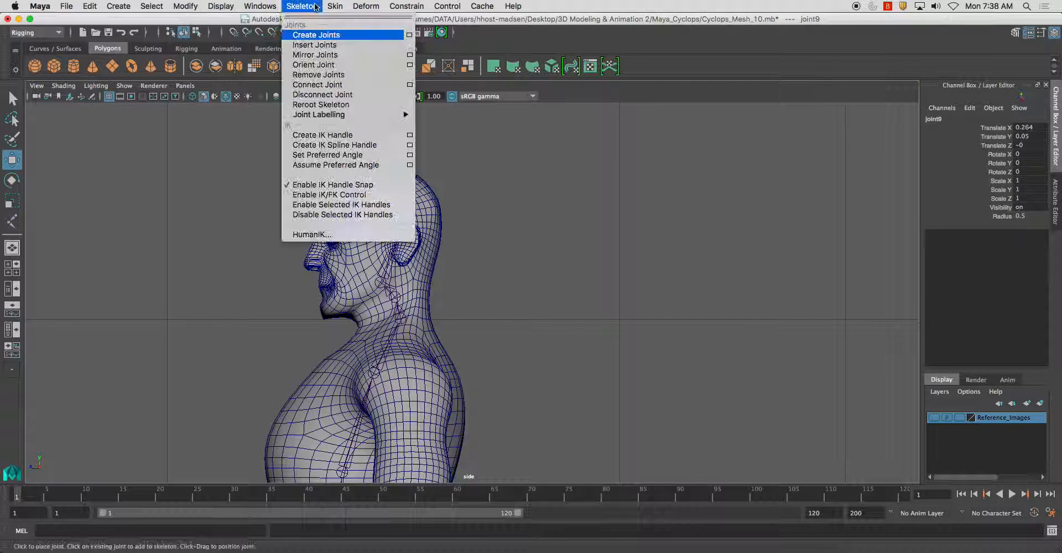
left_click(317, 34)
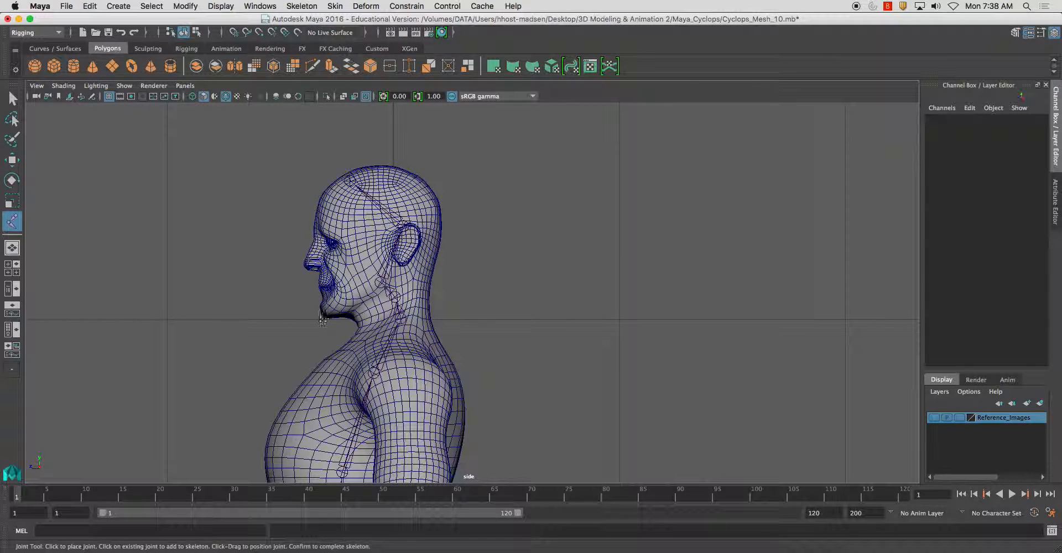
left_click_drag(335, 303, 328, 306)
key("Return")
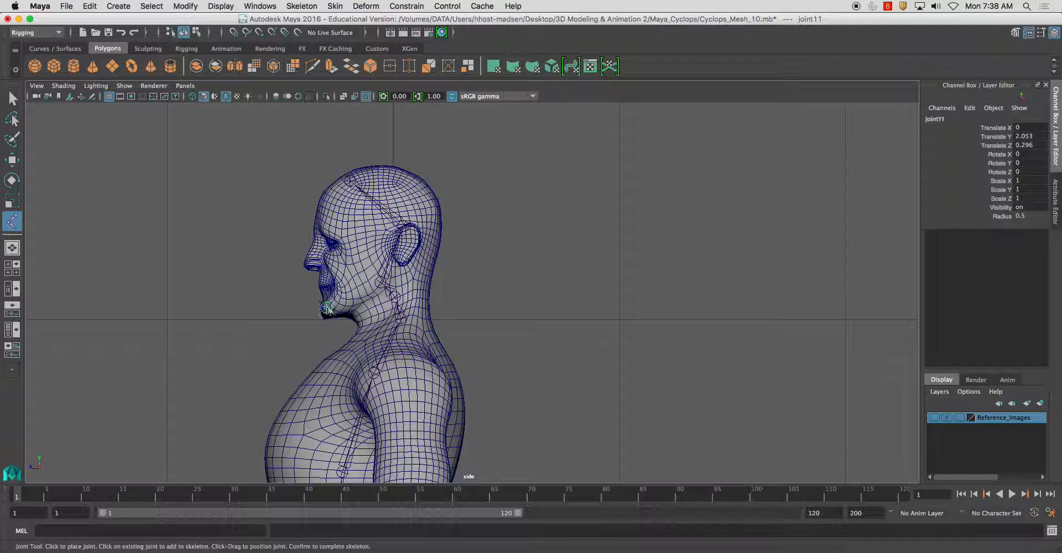
- Parent the chin joint to the head joint above the ear
key("w")
left_click(402, 226)
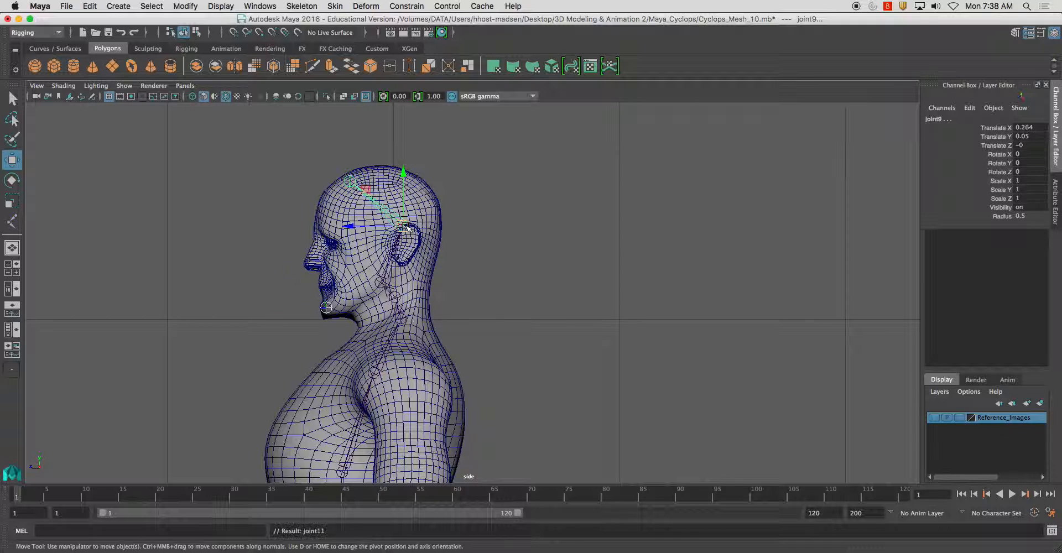
key("p")
- Lower the head joint to the front edge of the ear without moving the chin and forehead joints
middle_click_drag(442, 260, 447, 235, "alt")
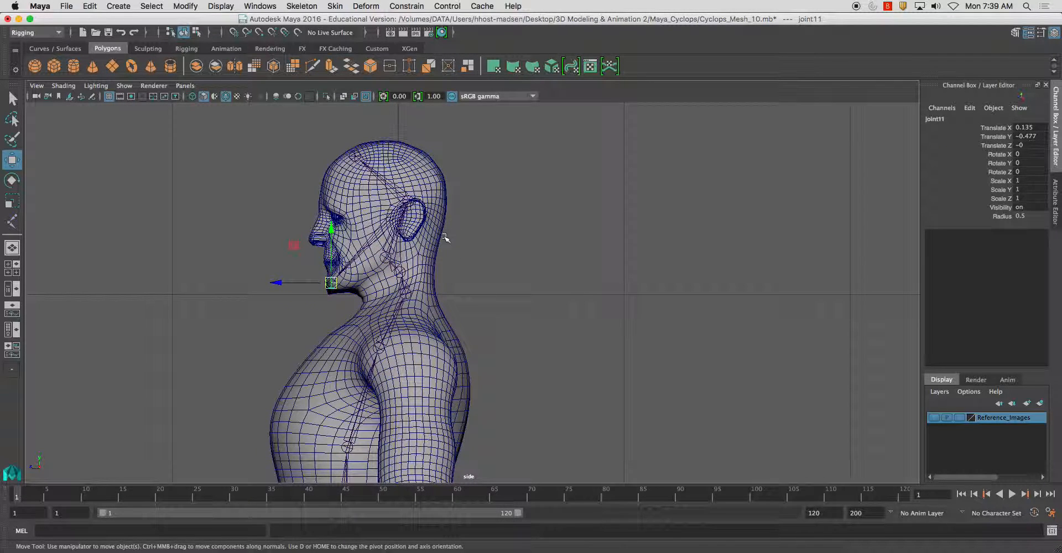
right_click_drag(420, 249, 455, 260, "alt")
middle_click_drag(431, 281, 443, 304, "alt")
right_click_drag(443, 303, 506, 288, "alt")
middle_click_drag(455, 240, 480, 235, "alt")
right_click_drag(480, 235, 491, 219, "alt")
middle_click_drag(490, 219, 492, 241, "alt")
left_click(429, 151)
key("d")
left_click_drag(428, 111, 426, 131)
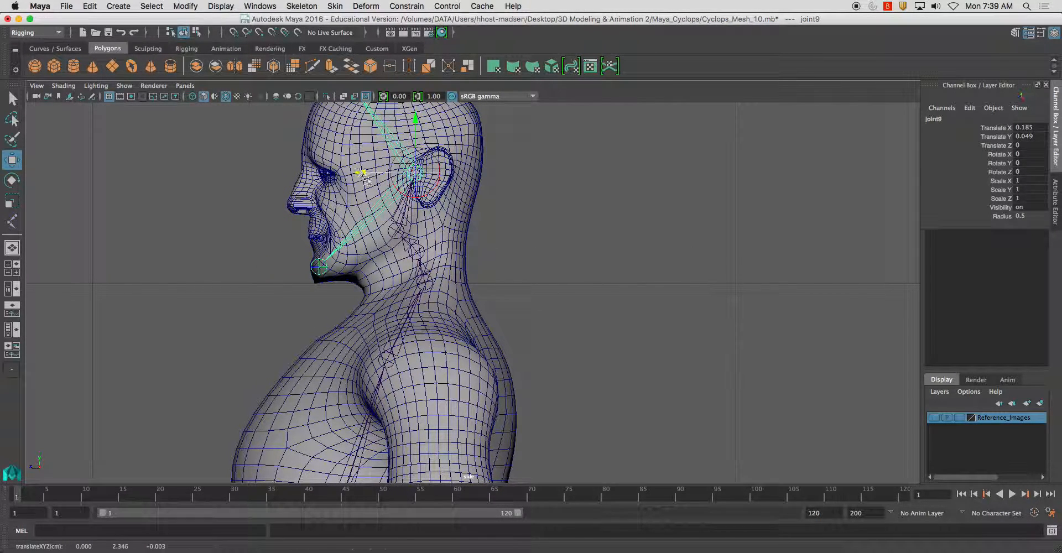
left_click(505, 207)
scroll(498, 206, "down", 6)
scroll(495, 206, "up", 8)
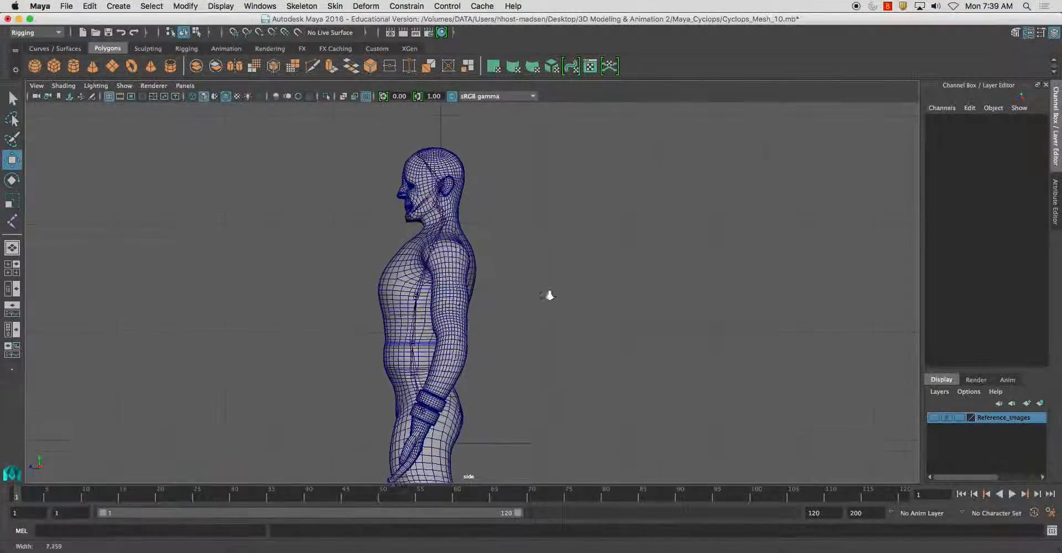
scroll(523, 310, "up", 4)
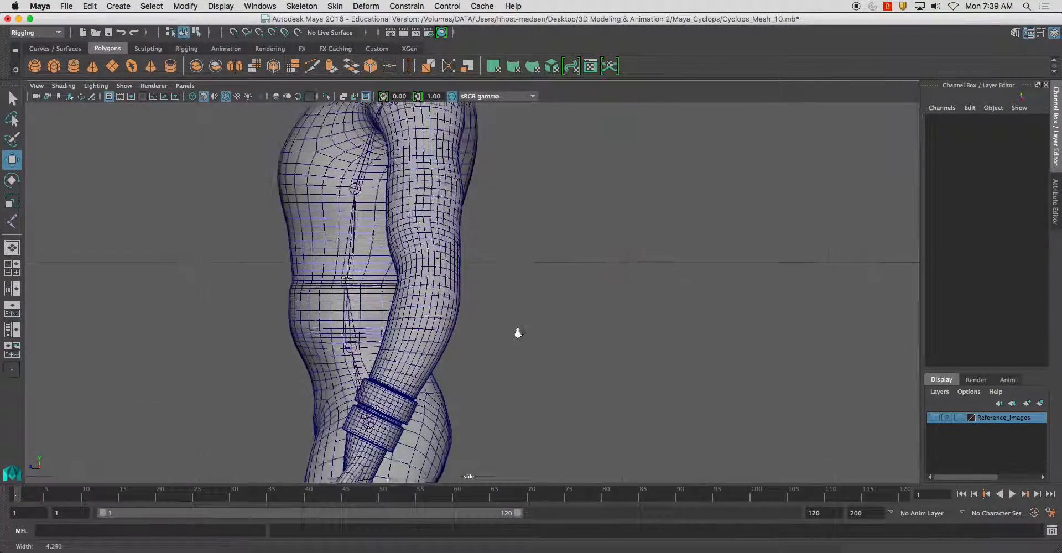
scroll(479, 349, "down", 10)
scroll(459, 312, "up", 8)
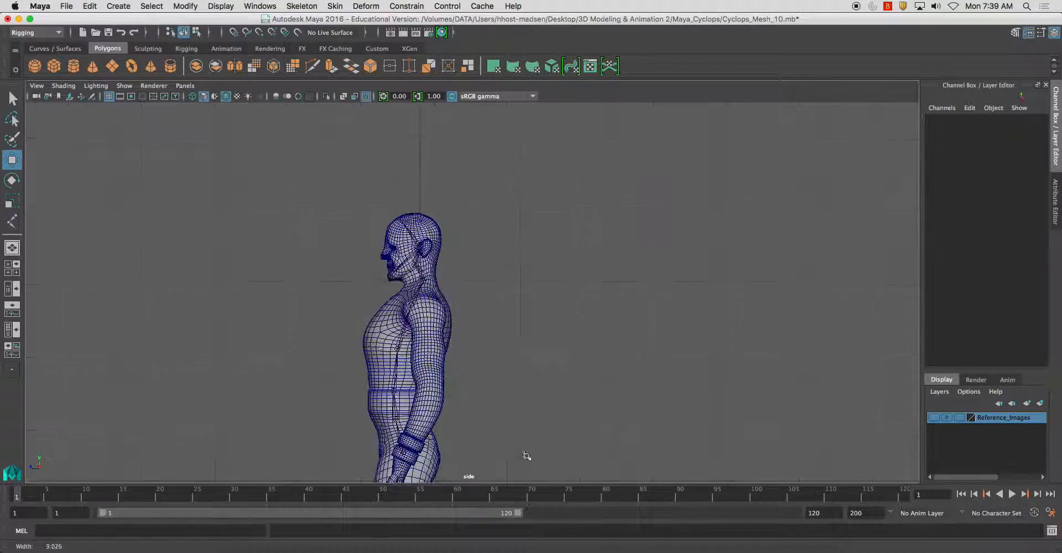
scroll(409, 301, "down", 8)
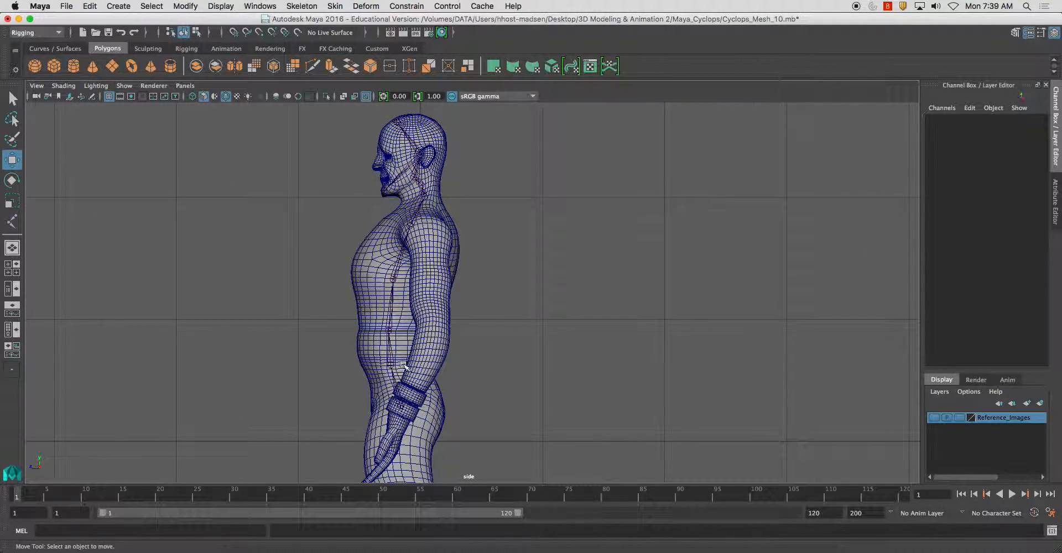
- Switch to the full-size perspective view and enable X-Ray Joints there
key("space")
key("space")
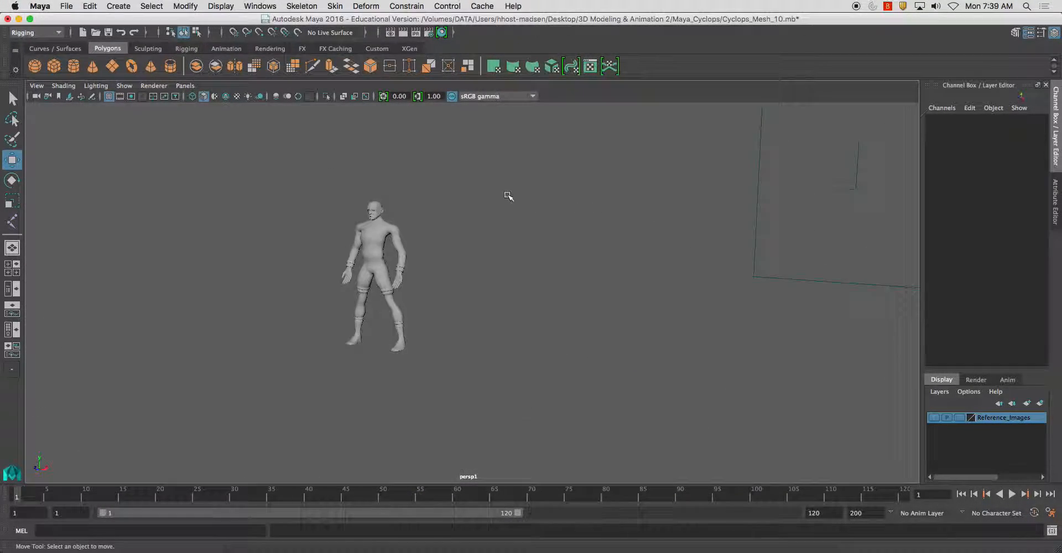
left_click(63, 86)
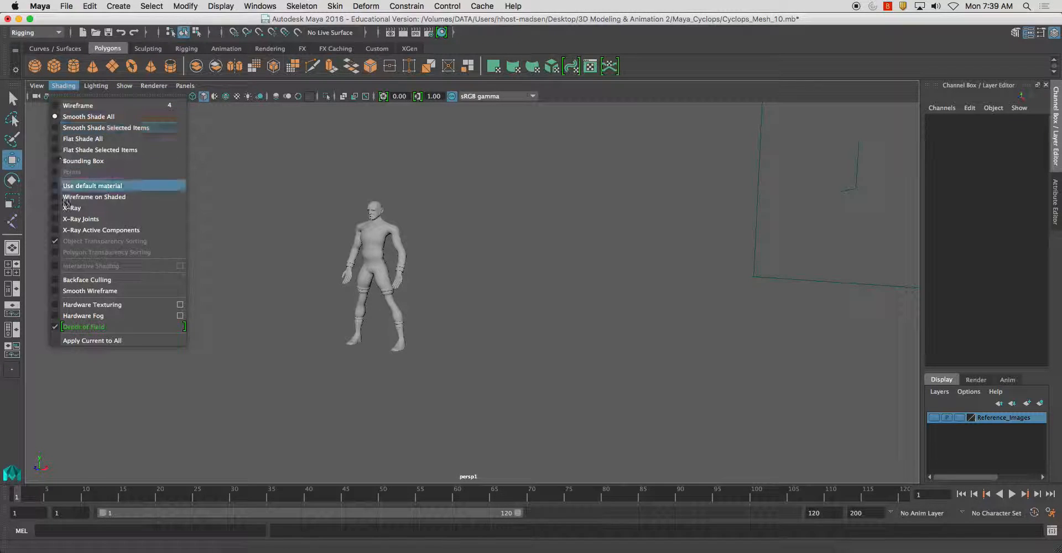
left_click(81, 218)
- Rename the bottom joint of the spine chain, at the pelvis, as Root_JNT
scroll(373, 176, "up", 6)
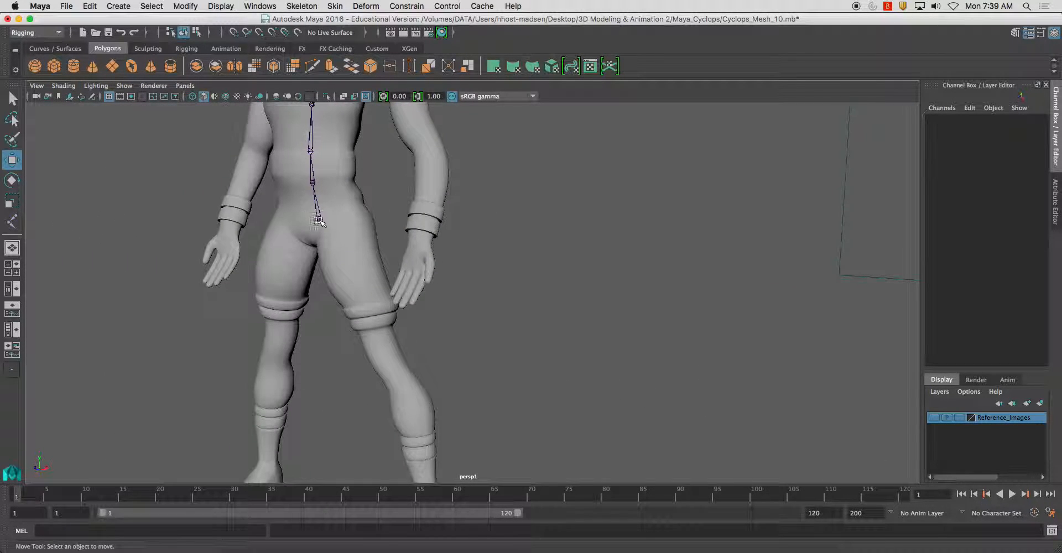
left_click(318, 221)
left_click_drag(534, 147, 583, 205, "alt")
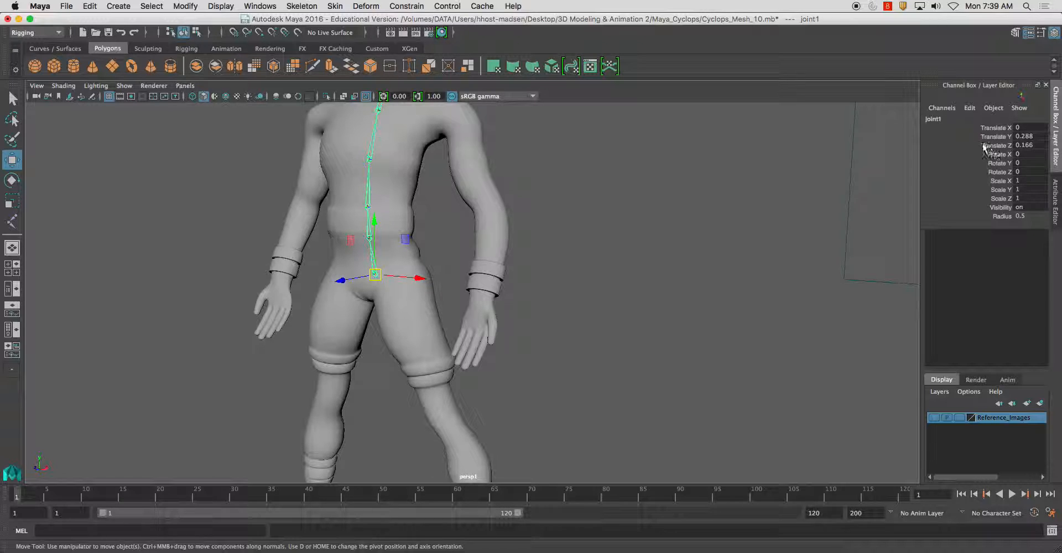
double_click(952, 119)
type("Roo")
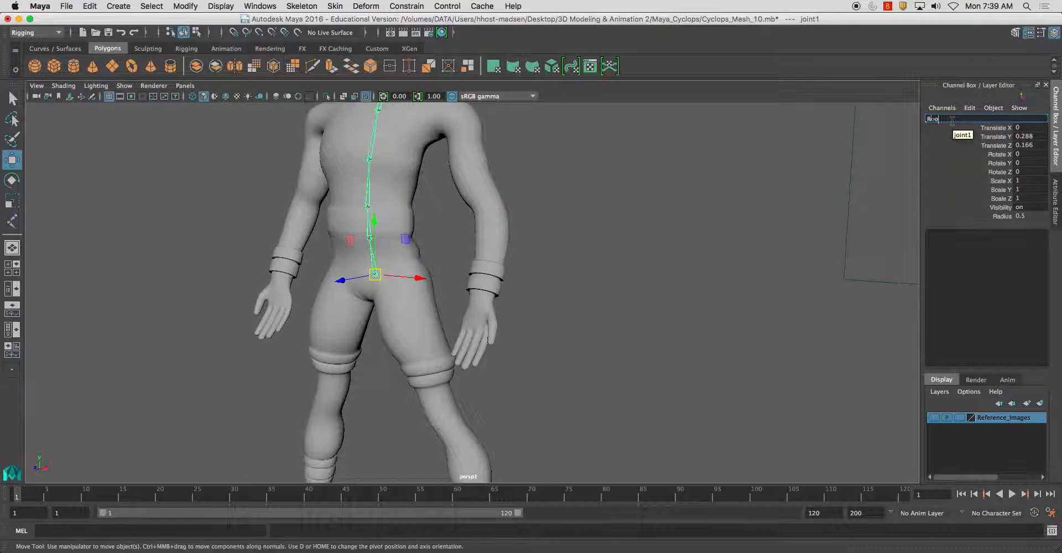
type("t_JNT")
key("Return")
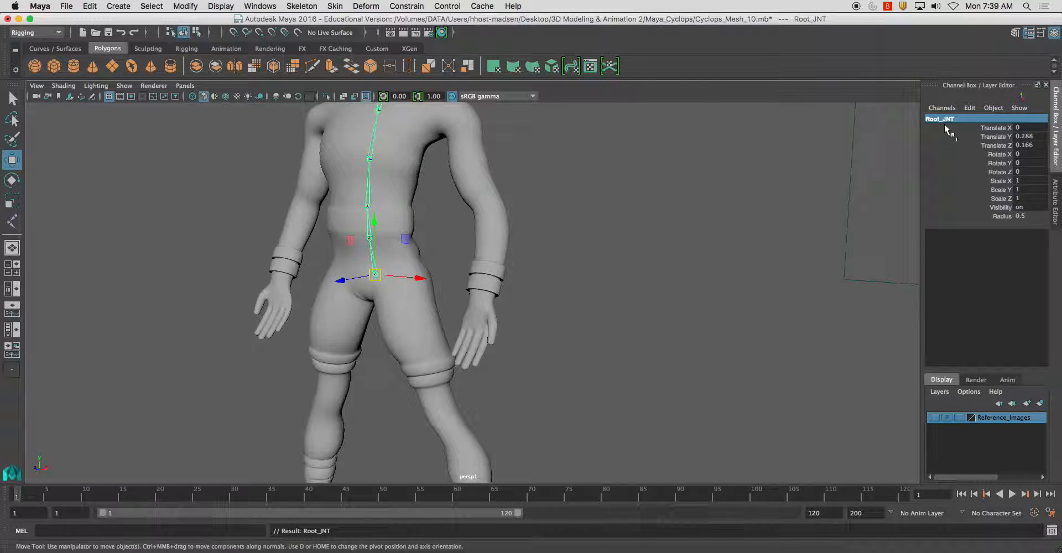
- Rename the first joint above the pelvis root as Spine01_JNT
left_click(370, 238)
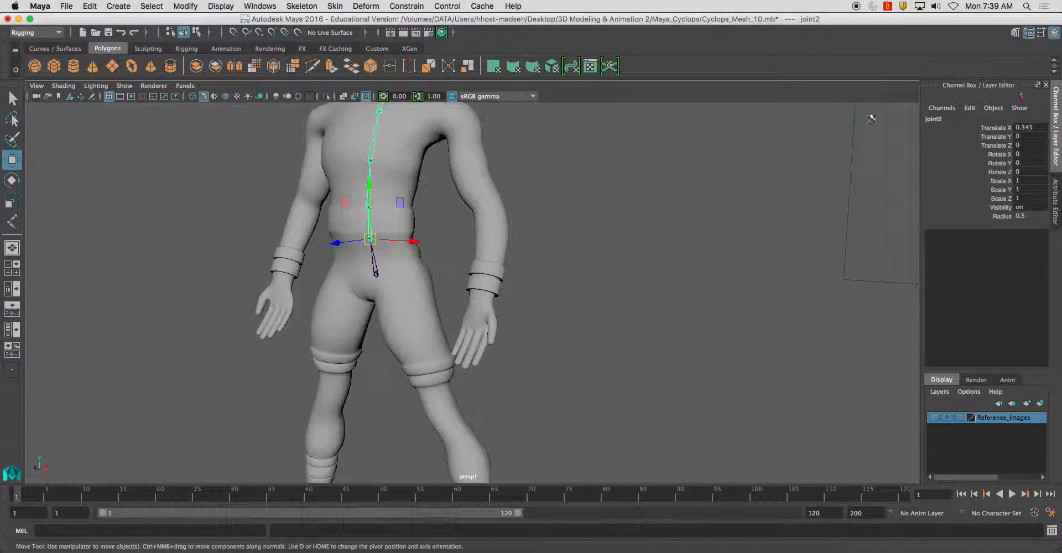
double_click(929, 118)
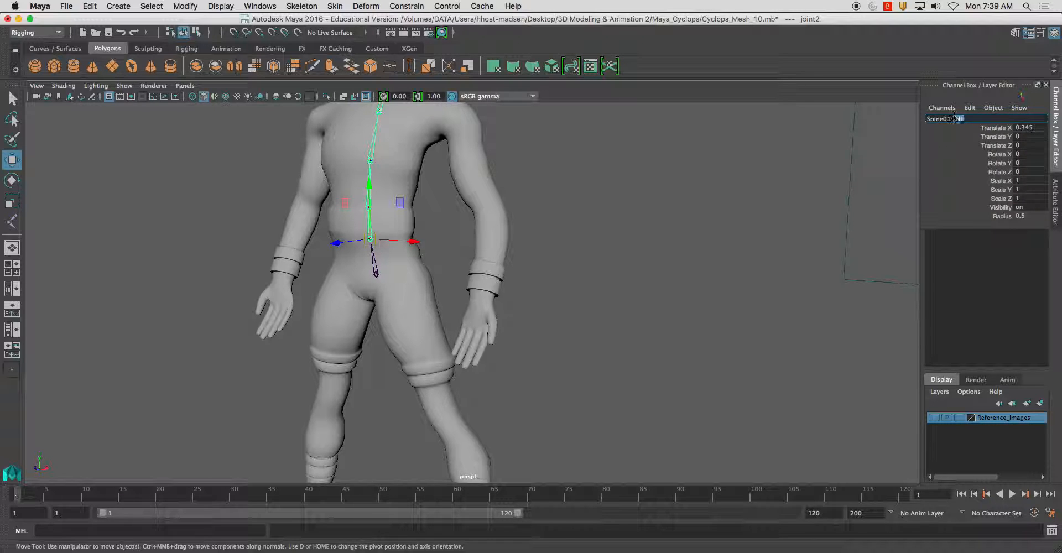
key("Return")
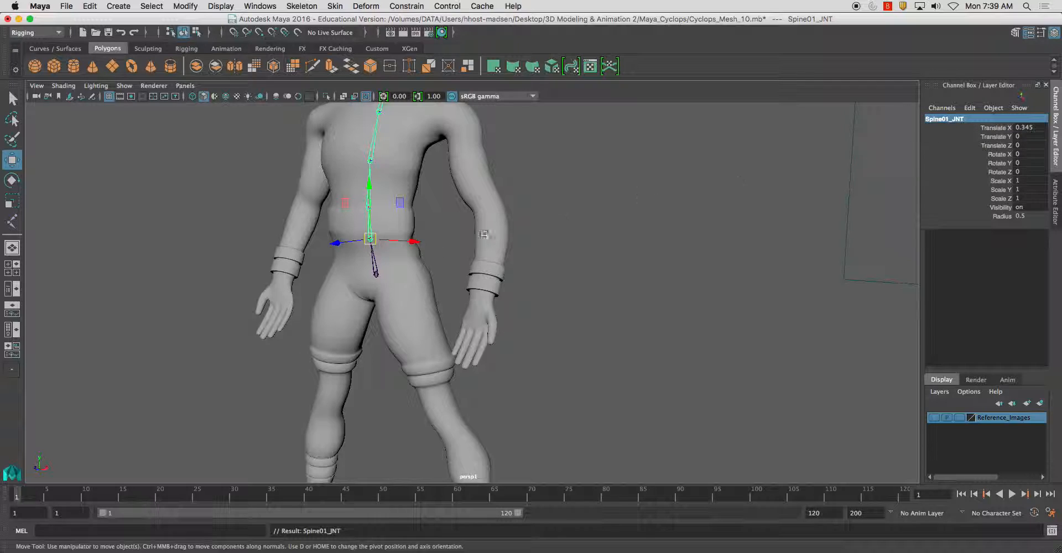
- Rename the second joint above the pelvis root as Spine02_JNT
left_click(369, 206)
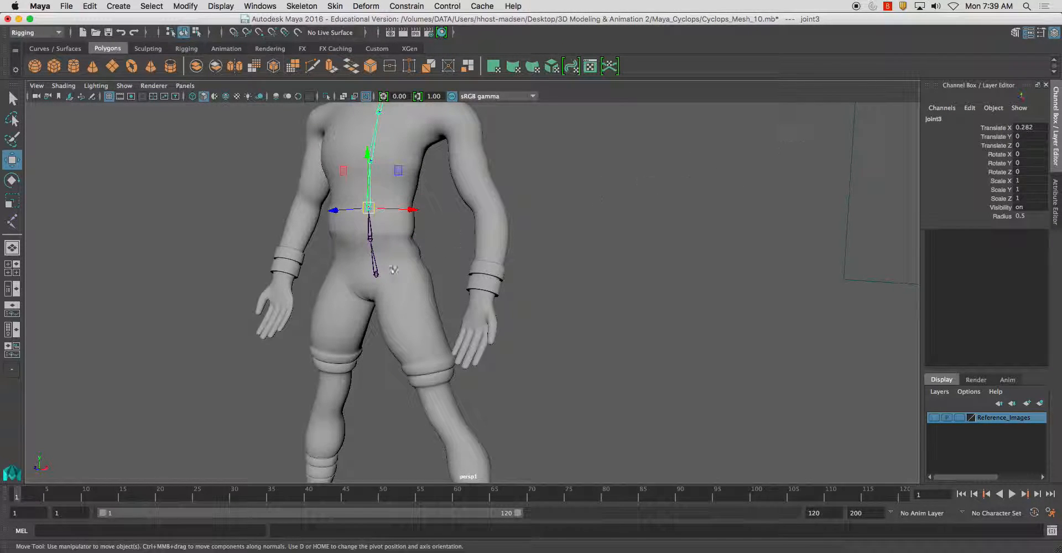
left_click(375, 241)
left_click(945, 118)
key("super+c")
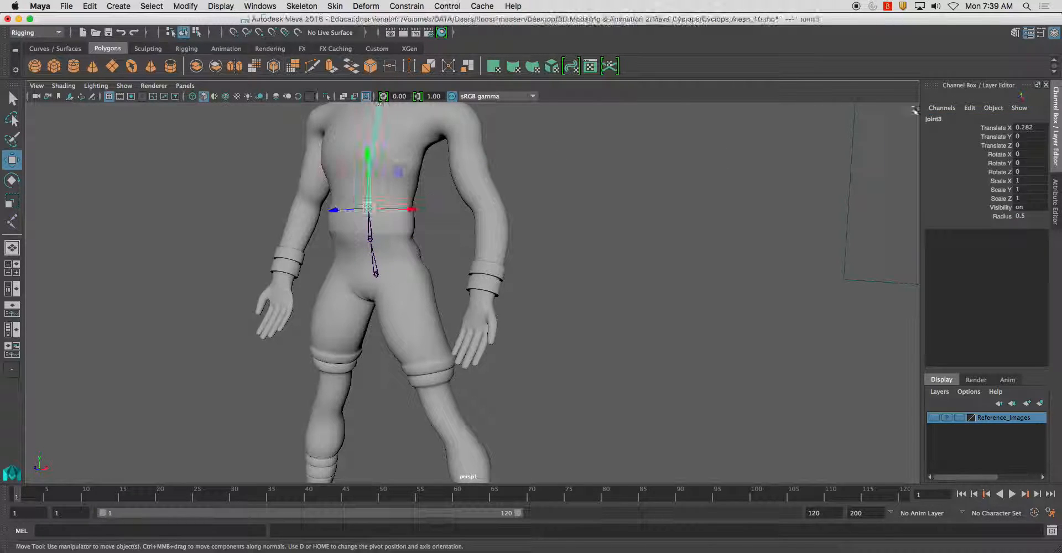
left_click(948, 119)
key("super+v")
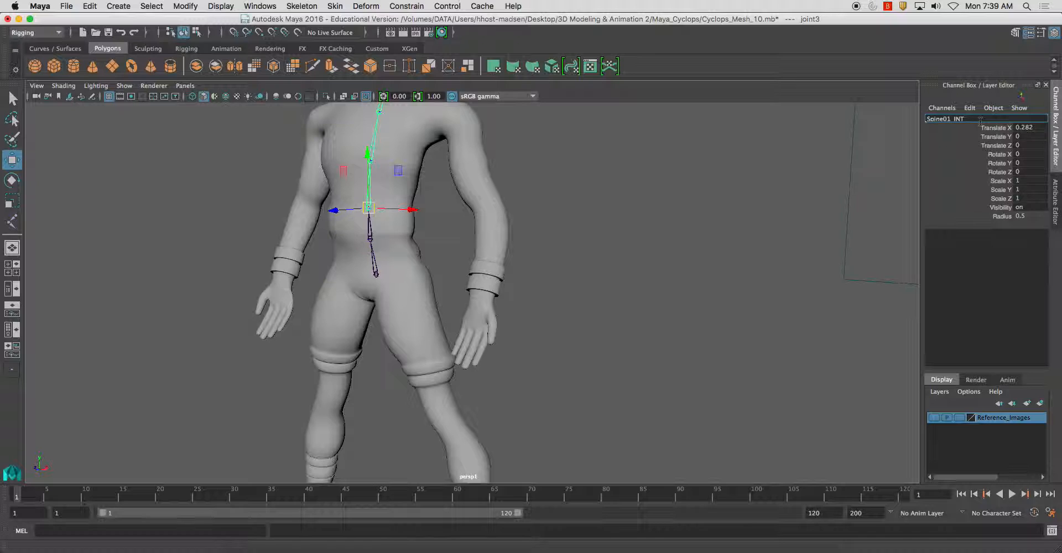
key("Return")
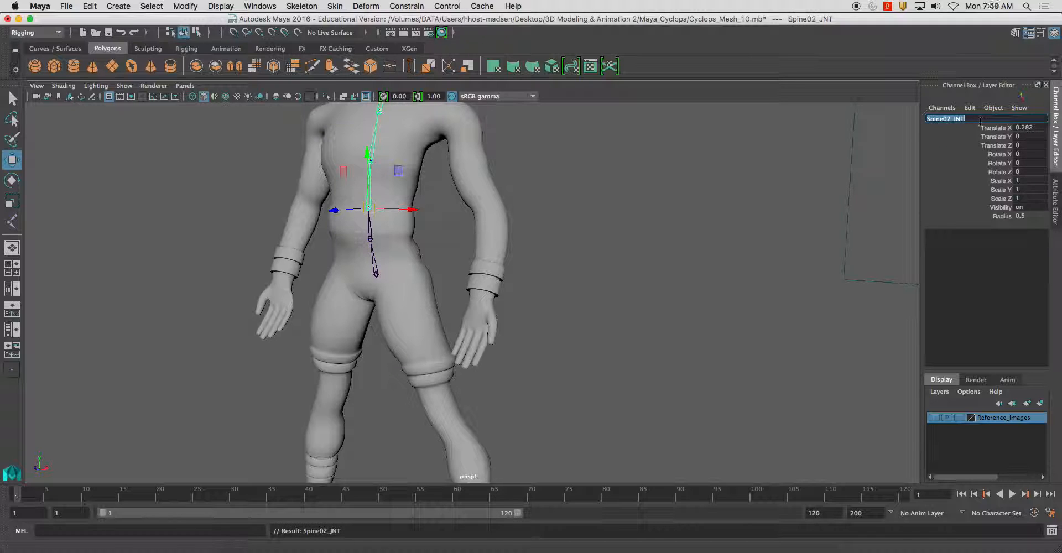
- Rename the third joint above the pelvis root, below the chest, as Spine03_JNT
left_click(372, 161)
left_click(944, 118)
key("super+v")
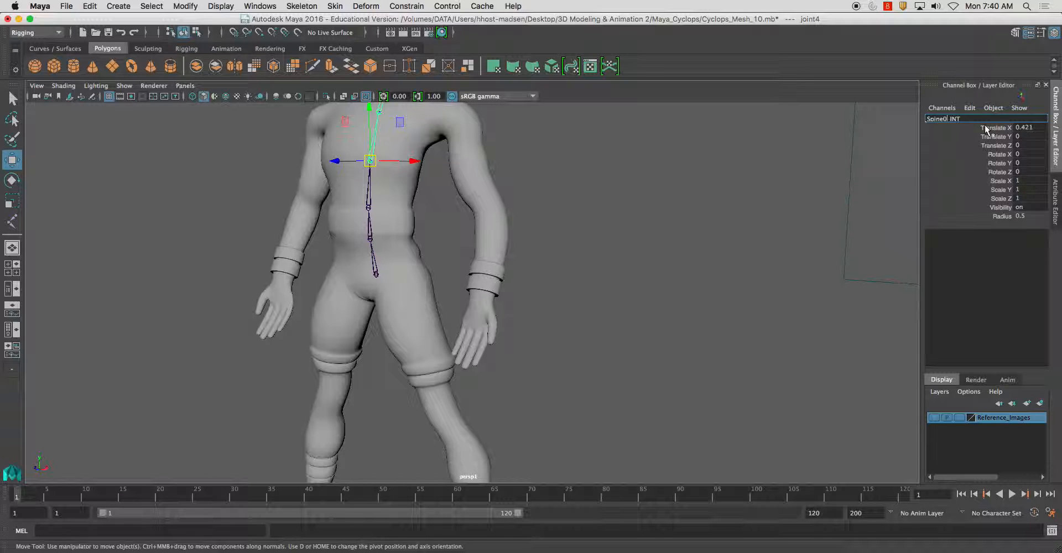
type("3")
key("Return")
- Rename the joint in the upper chest, directly above Spine03_JNT, as Chest_JNT
scroll(459, 283, "up", 5)
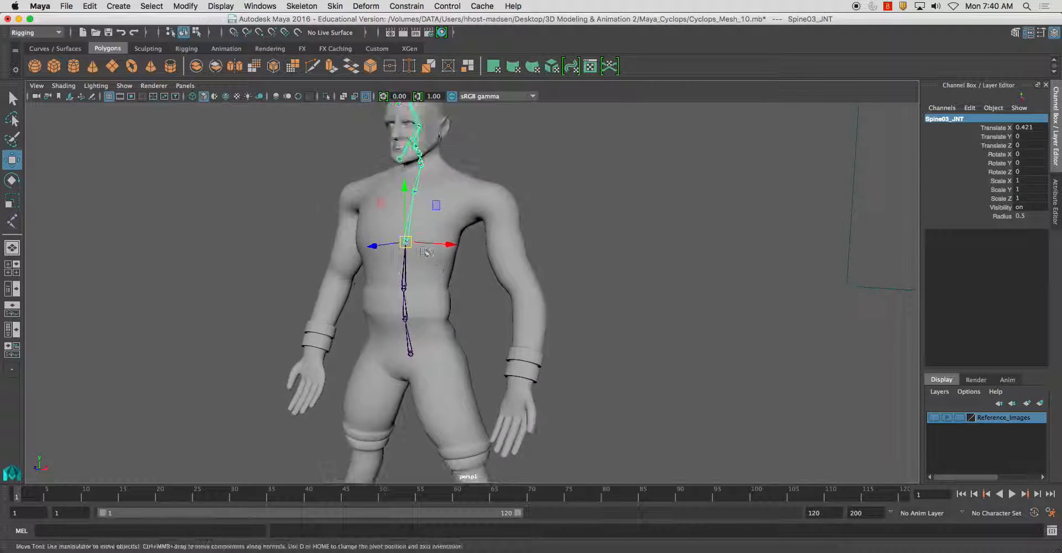
left_click(377, 126)
left_click(948, 118)
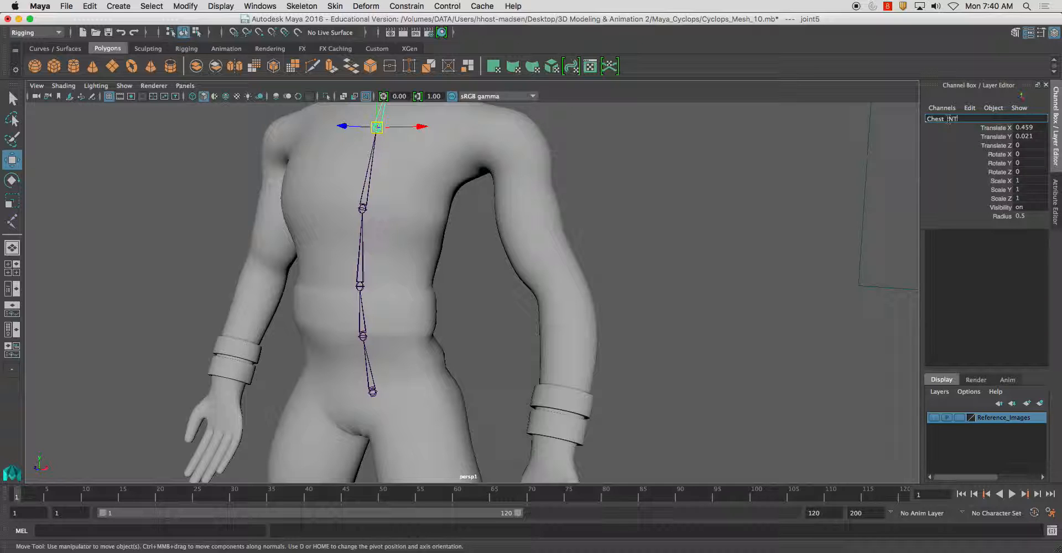
key("Return")
- Unparent the middle neck joint and the upper neck joint so the middle one is detached from the chain on both sides
middle_click_drag(711, 237, 773, 367, "alt")
right_click_drag(773, 368, 571, 314, "alt")
left_click(635, 261)
right_click_drag(520, 243, 650, 340, "alt")
left_click_drag(658, 321, 609, 308, "alt")
middle_click_drag(609, 309, 689, 347, "alt")
right_click_drag(688, 348, 775, 392, "alt")
left_click_drag(675, 345, 565, 337, "alt")
middle_click_drag(659, 275, 761, 290, "alt")
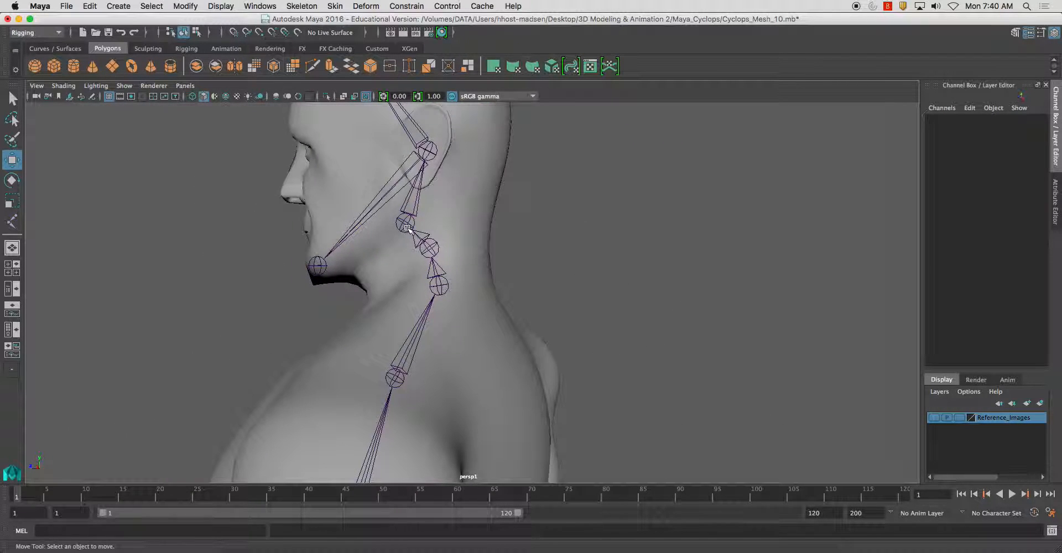
left_click_drag(435, 261, 455, 258, "alt")
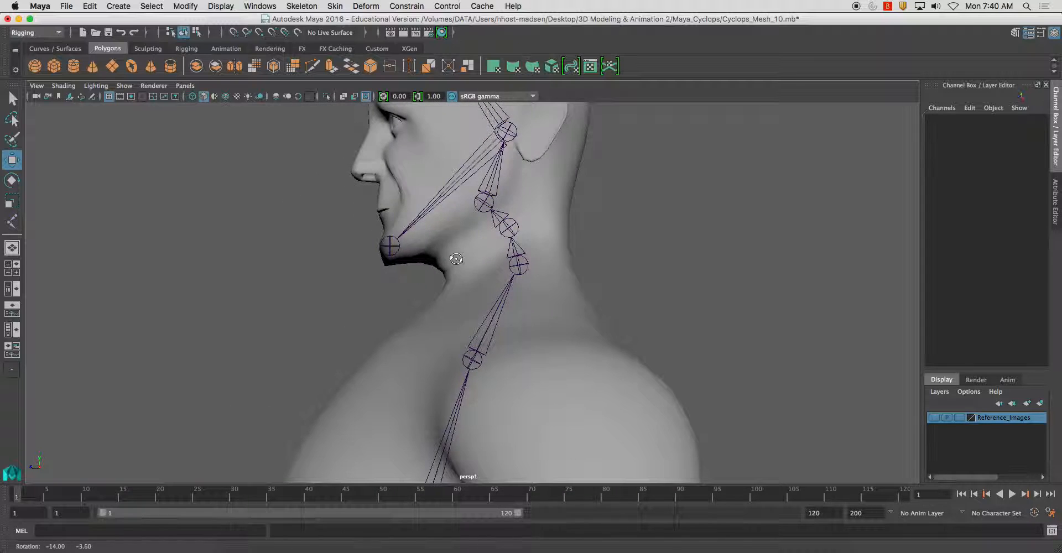
left_click(510, 226)
middle_click_drag(510, 226, 513, 217, "alt")
key("shift+p")
left_click(487, 190)
key("shift+p")
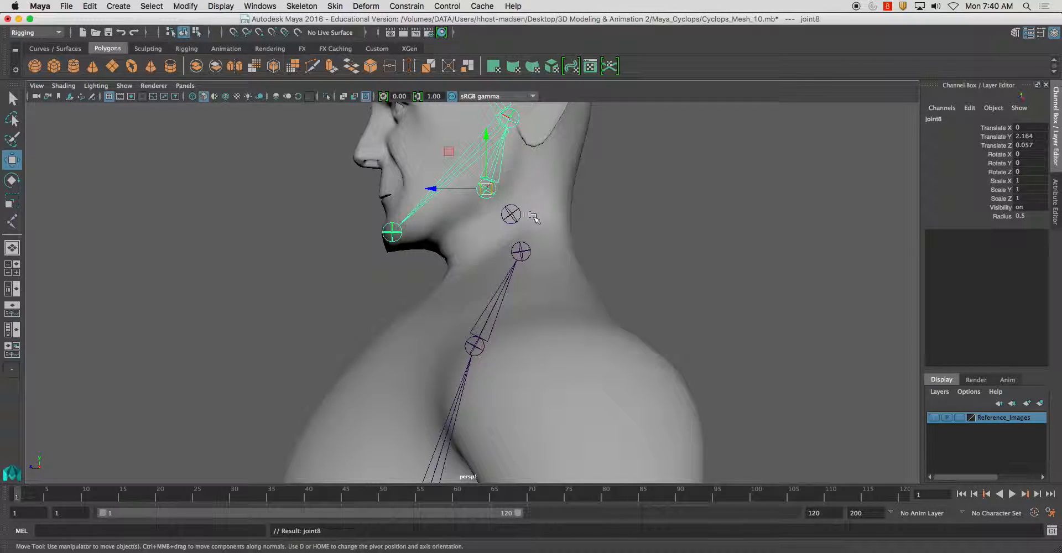
- Delete the isolated middle neck joint
left_click(490, 212)
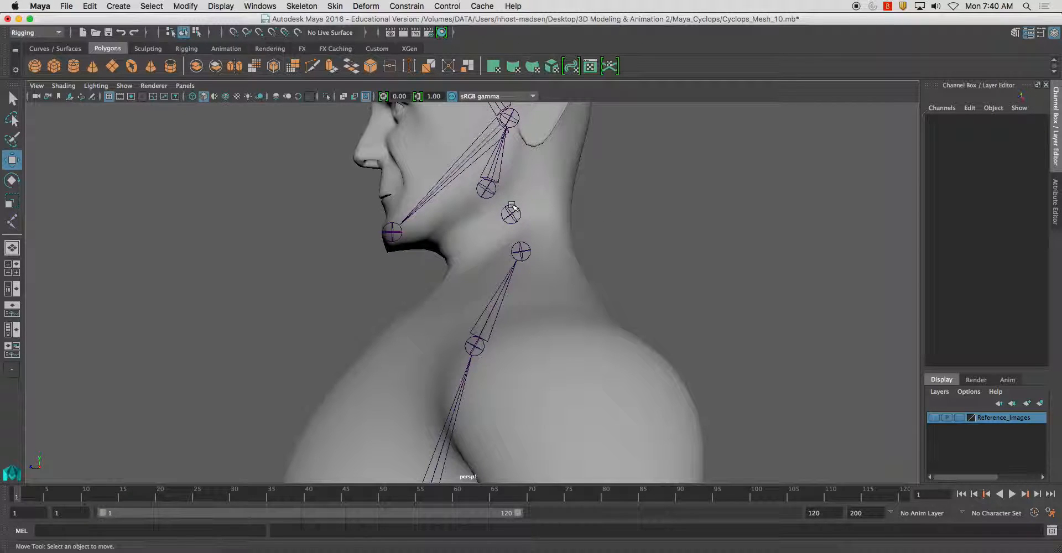
left_click(89, 6)
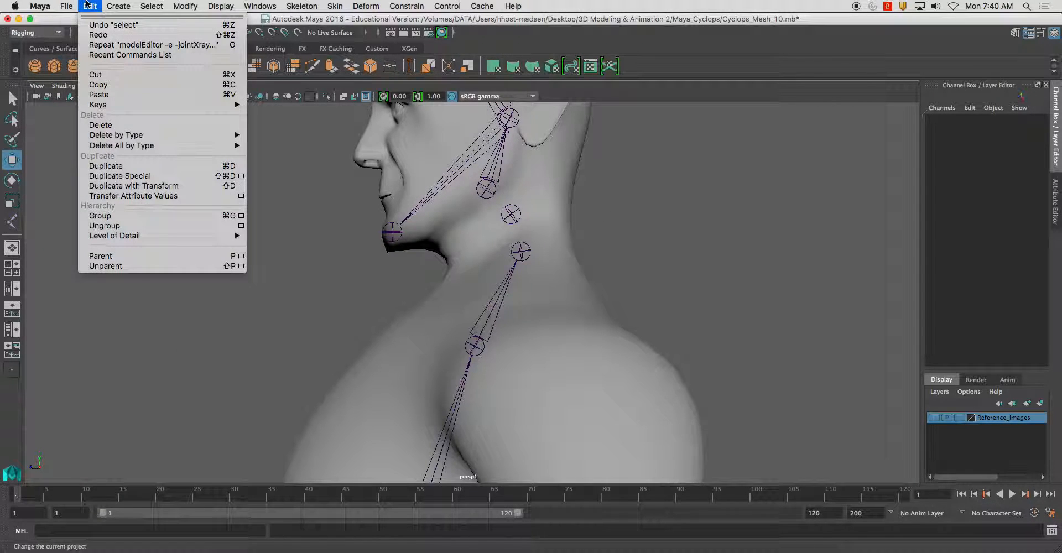
left_click(311, 335)
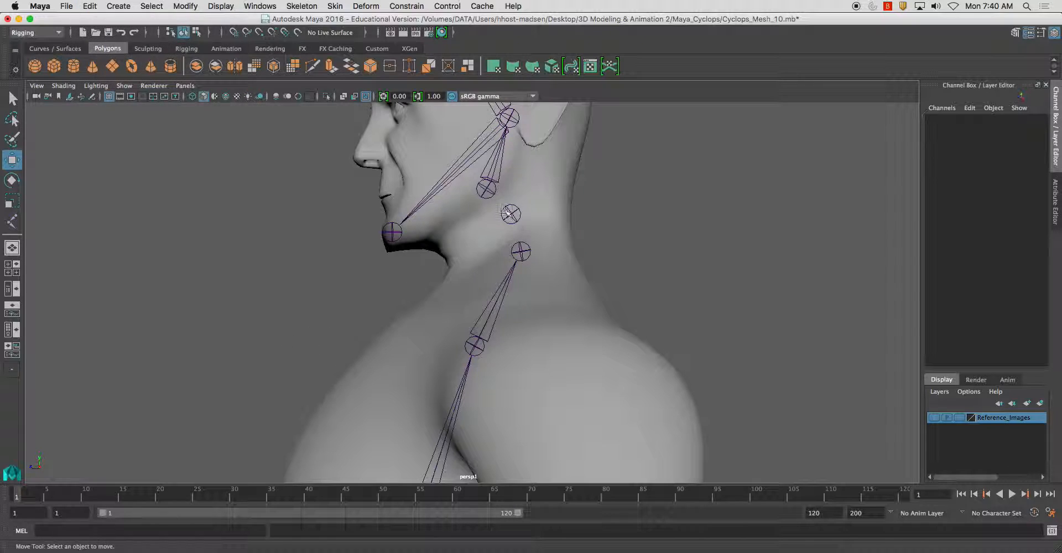
left_click(511, 214)
key("Delete")
- Try to parent the lower neck joint to the upper neck joint, and undo the parenting
left_click(525, 247)
left_click(490, 192, "shift")
key("p")
key("super+z")
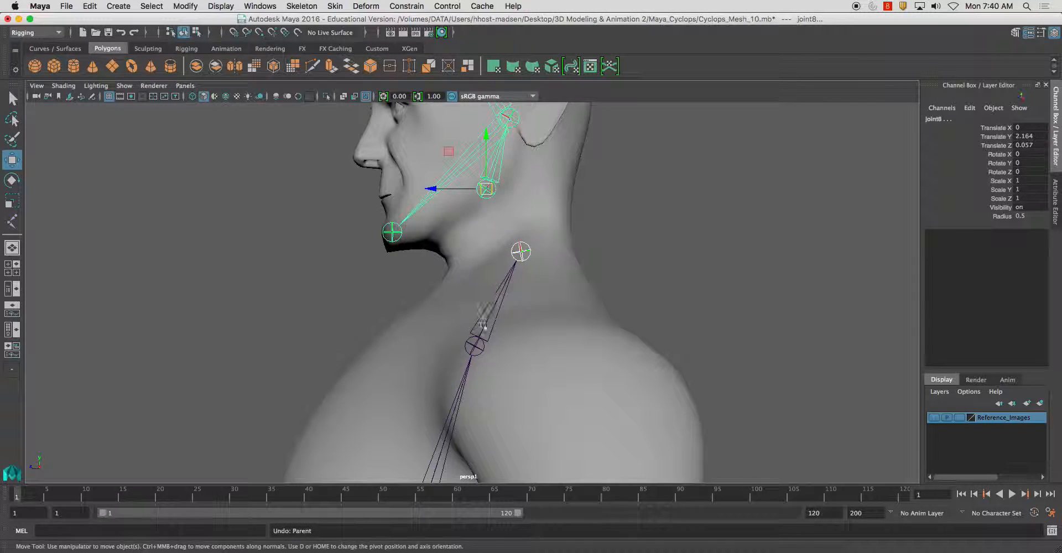
- Parent the upper neck joint, with its head chain, to the lower neck joint and check the reconnected hierarchy
left_click(501, 193)
left_click(497, 189)
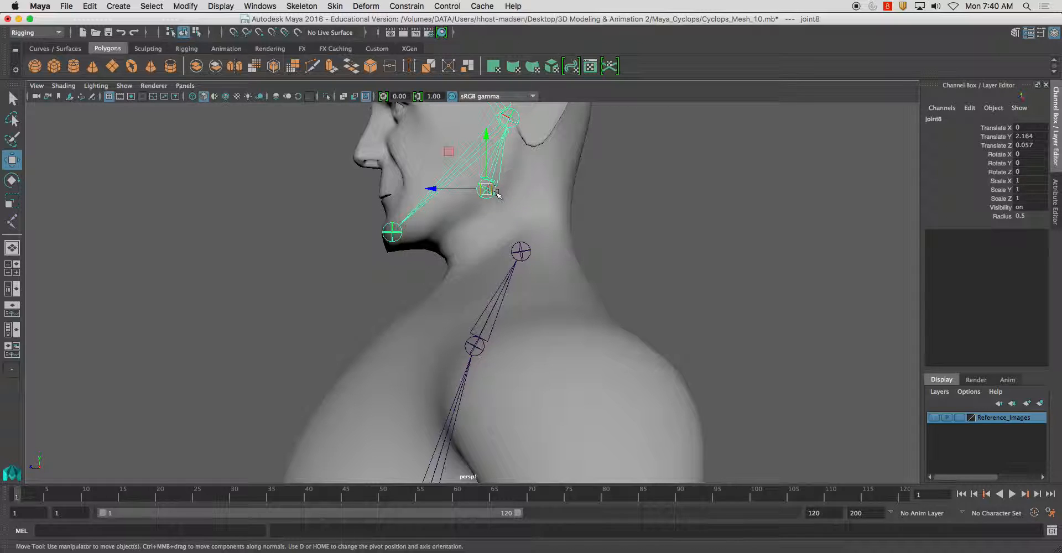
left_click(528, 245, "shift")
key("p")
left_click_drag(528, 245, 599, 278, "alt")
left_click(600, 276)
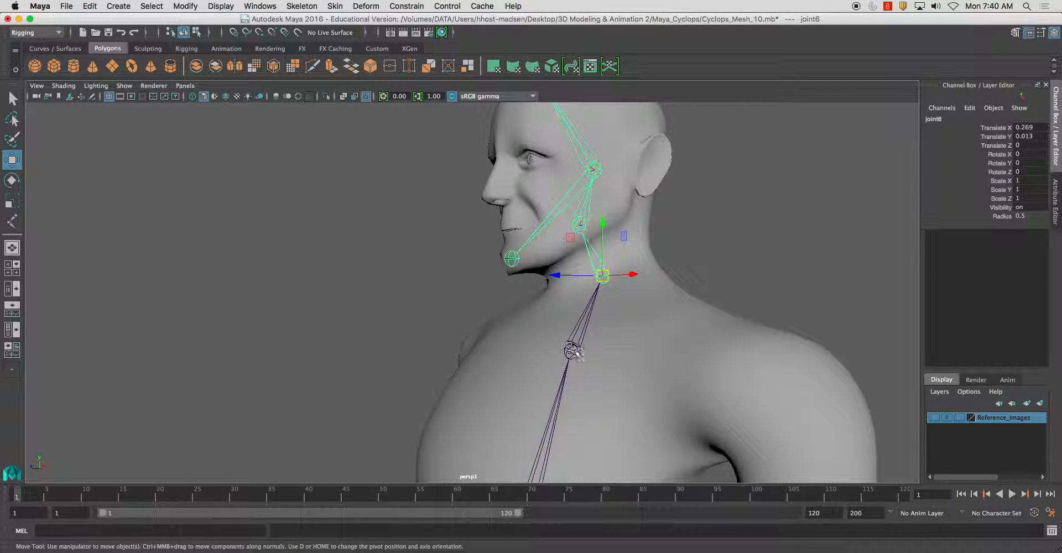
left_click(572, 350)
left_click_drag(609, 260, 625, 278, "alt")
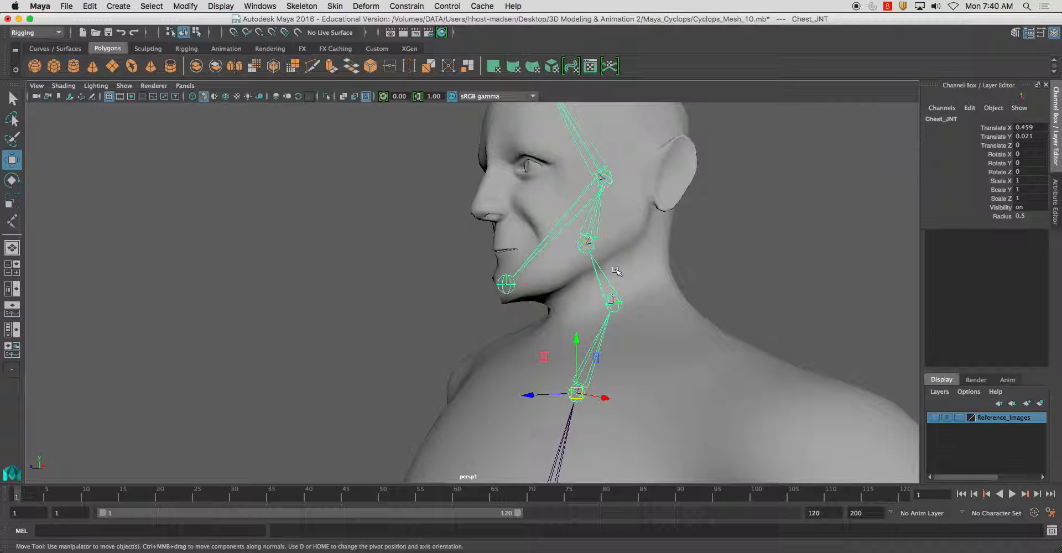
- Rename the joint at the base of the neck as Neck01_JNT
left_click(613, 303)
double_click(935, 119)
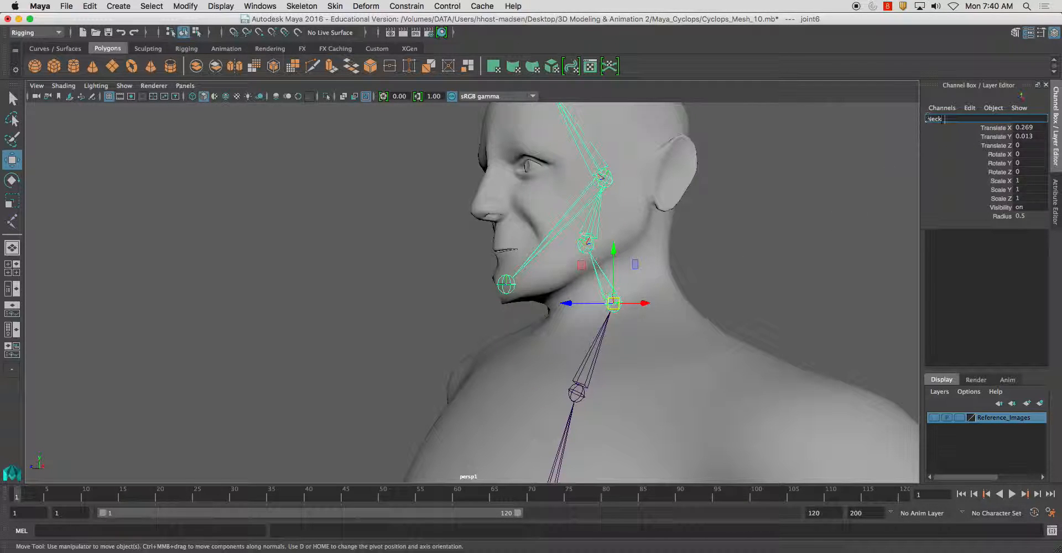
type("Neck")
key("BackSpace")
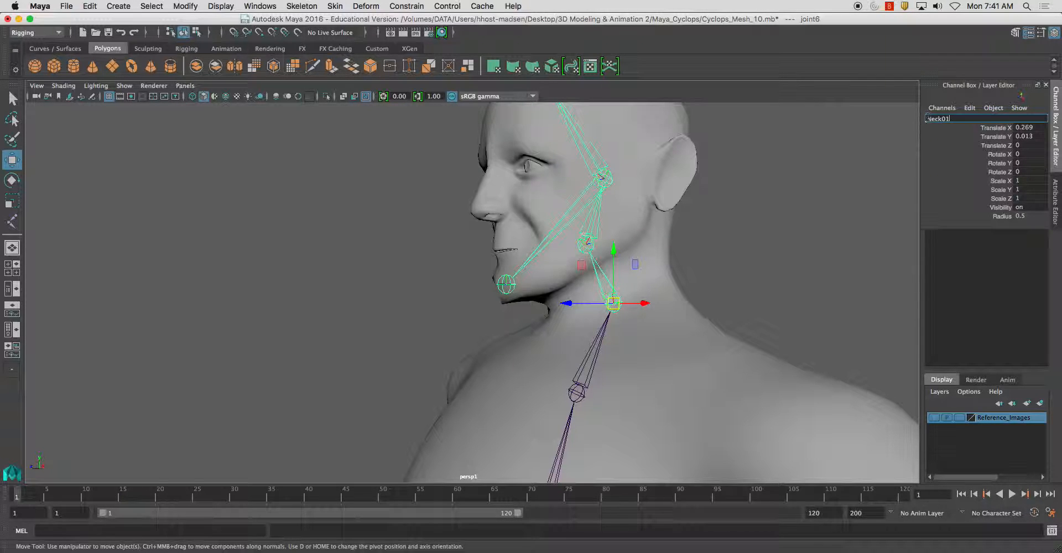
type("01_JNT")
key("Return")
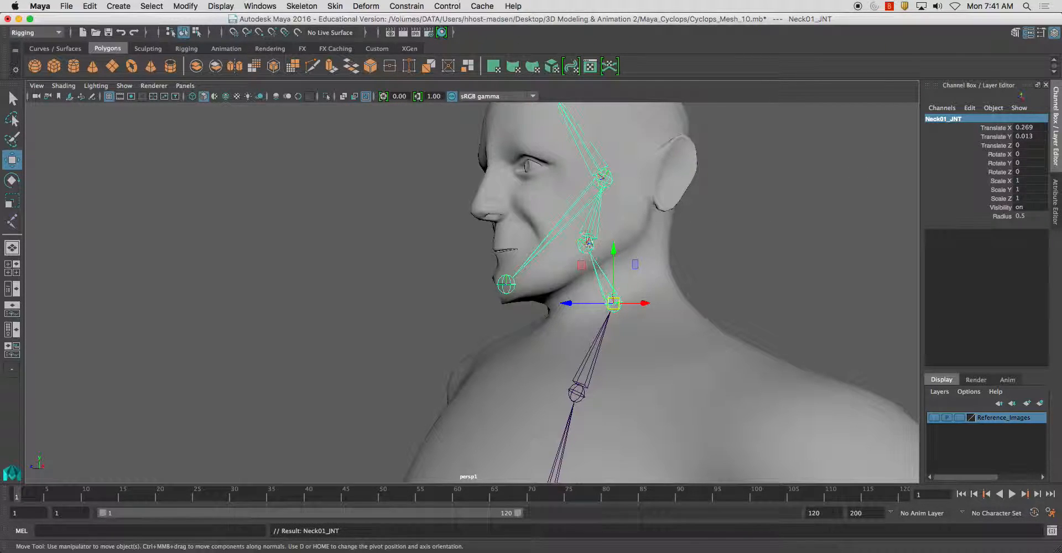
- Rename the upper neck joint below the head joint as Neck02_JNT
left_click(587, 243)
double_click(941, 119)
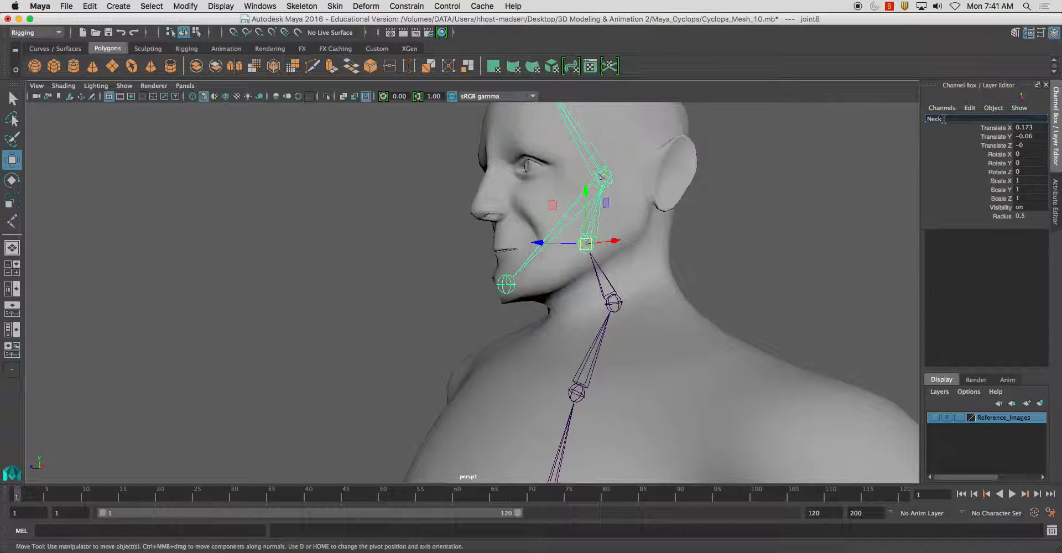
type("Neck02_JNT")
key("Return")
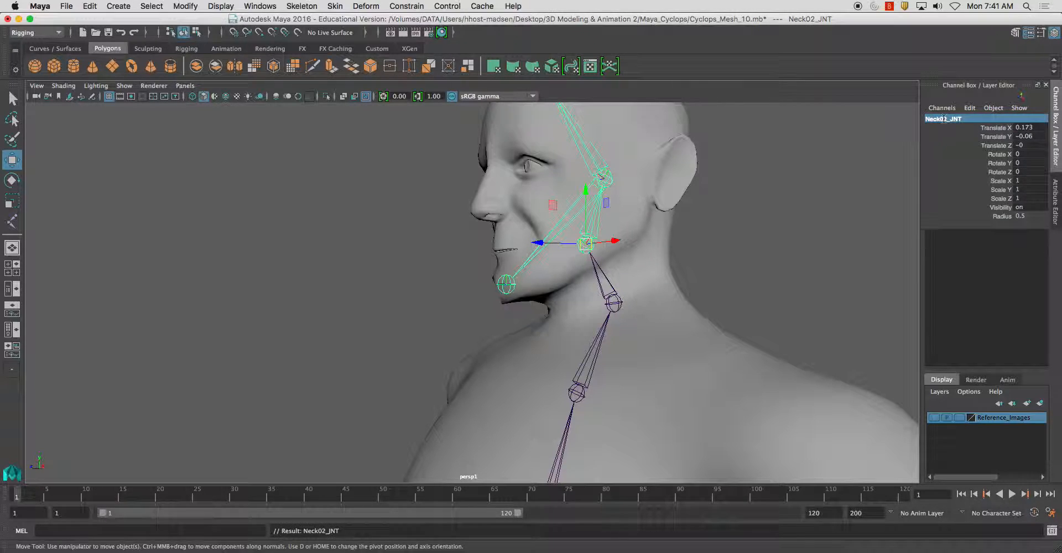
- Rename the joint in front of the ear as Head_JNT
left_click(610, 172)
double_click(942, 119)
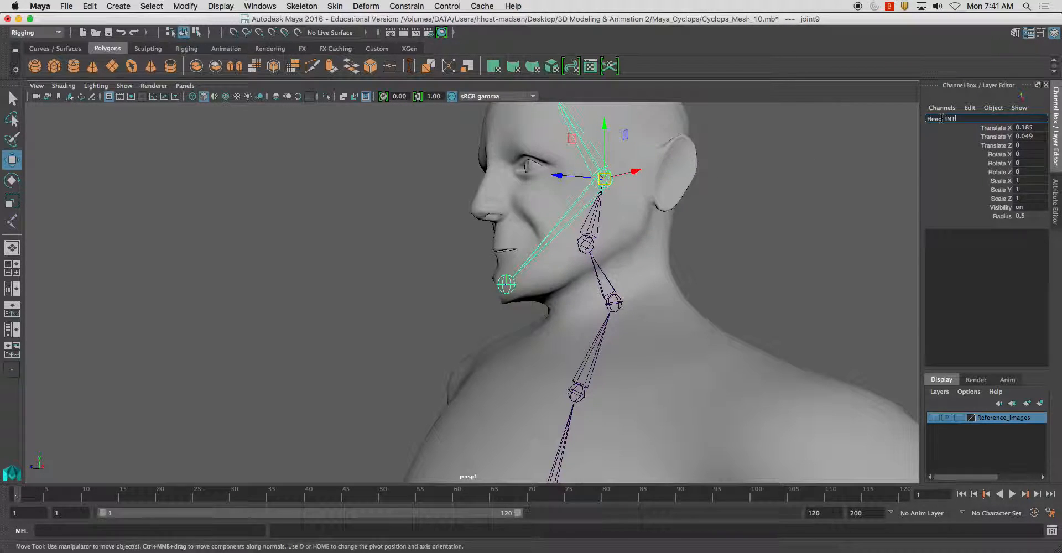
key("Return")
- Rename the end joint at the top of the forehead as Head_02_JNT
middle_click_drag(803, 176, 800, 210, "alt")
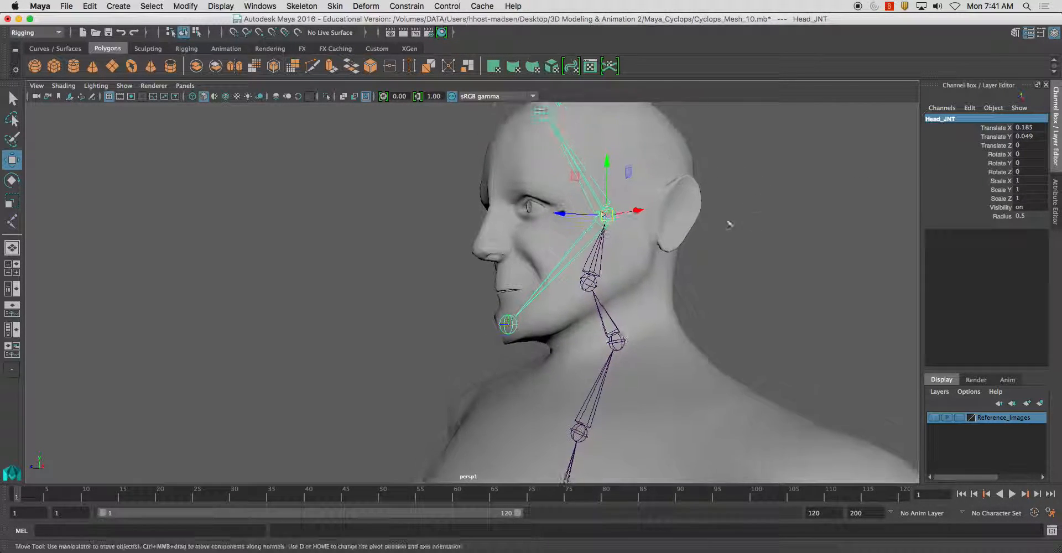
left_click(542, 113)
double_click(930, 119)
type("Head_02")
key("Return")
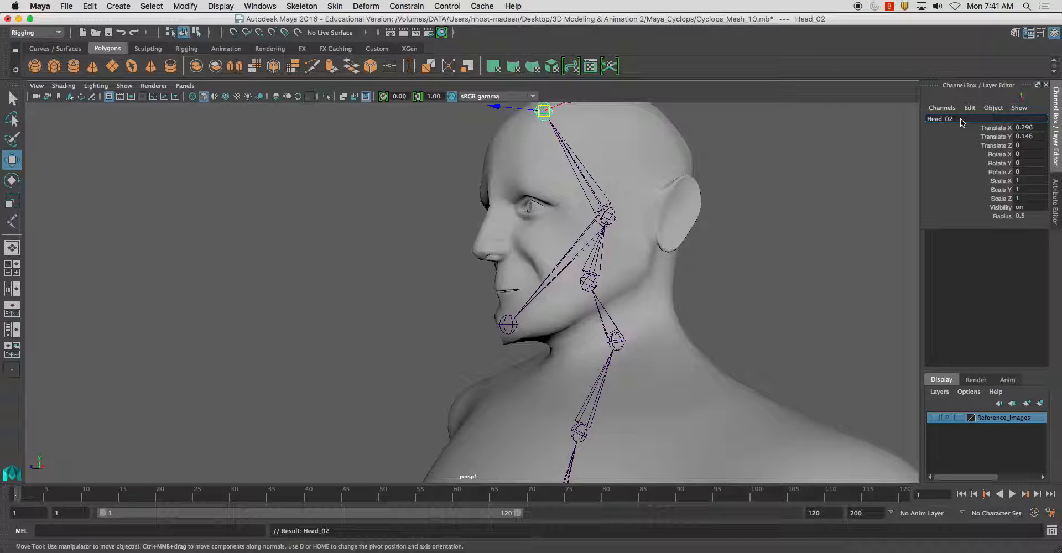
type("_JNT")
key("Return")
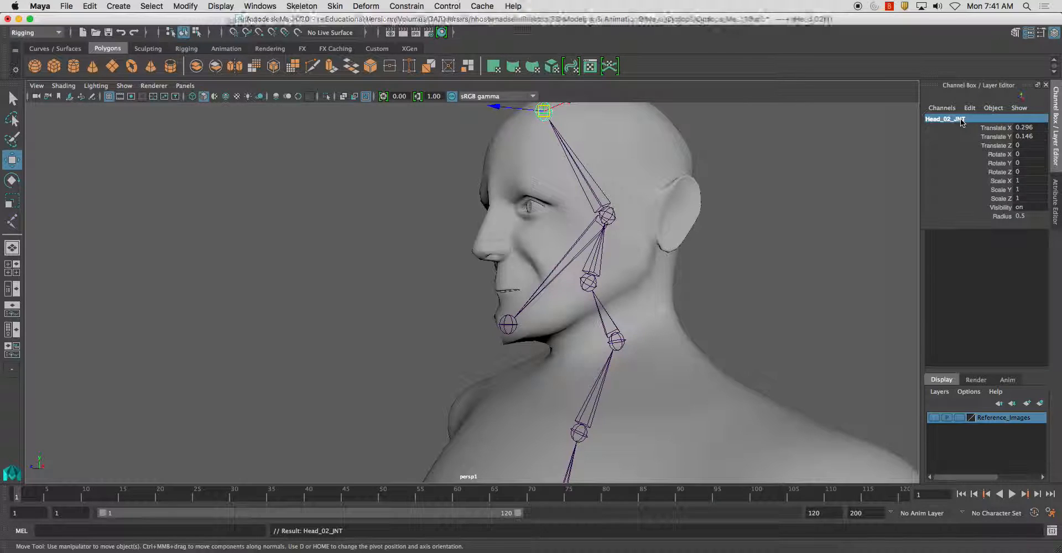
- Select the chin joint and open its name for editing
right_click_drag(770, 154, 443, 402, "alt")
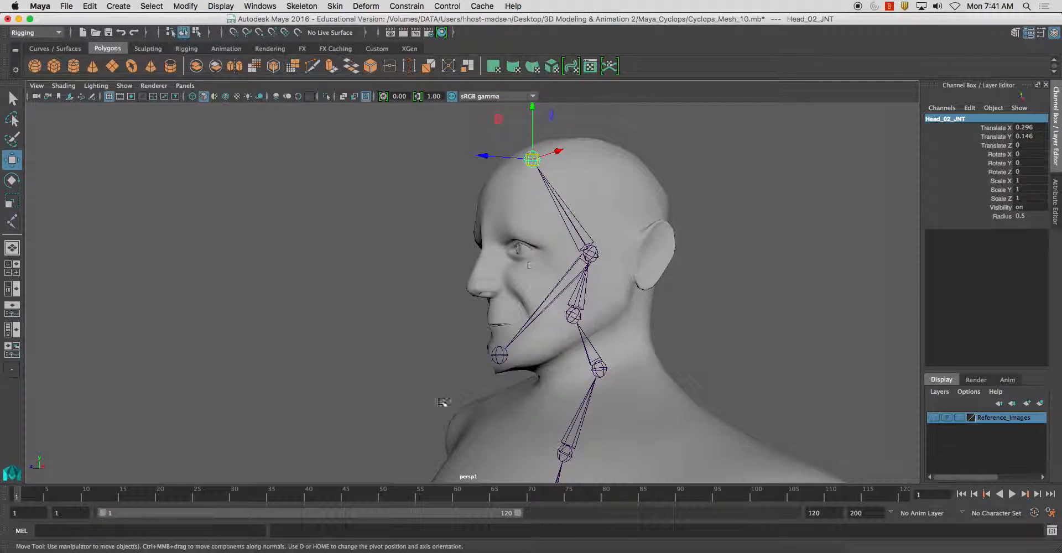
left_click(500, 355)
double_click(939, 119)
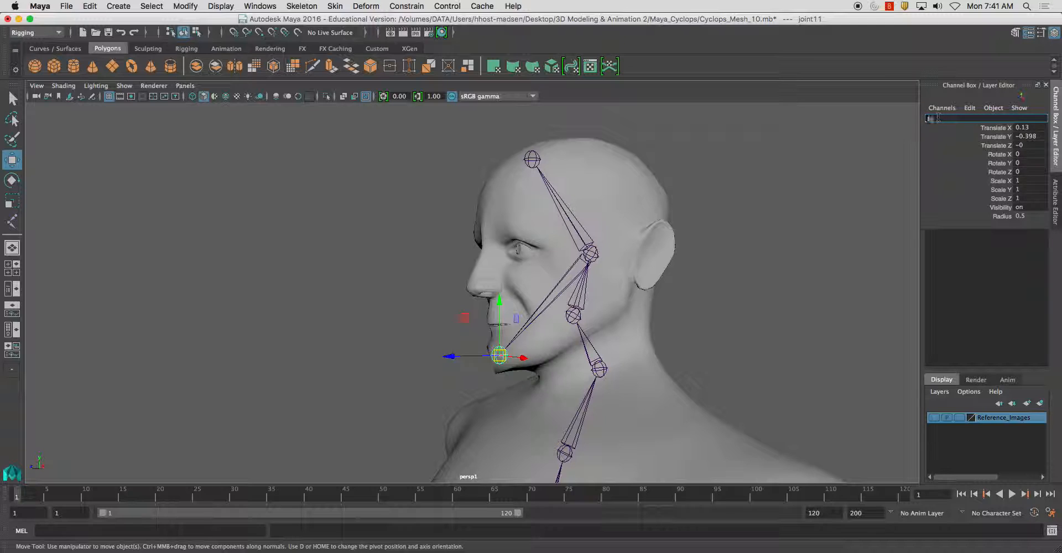